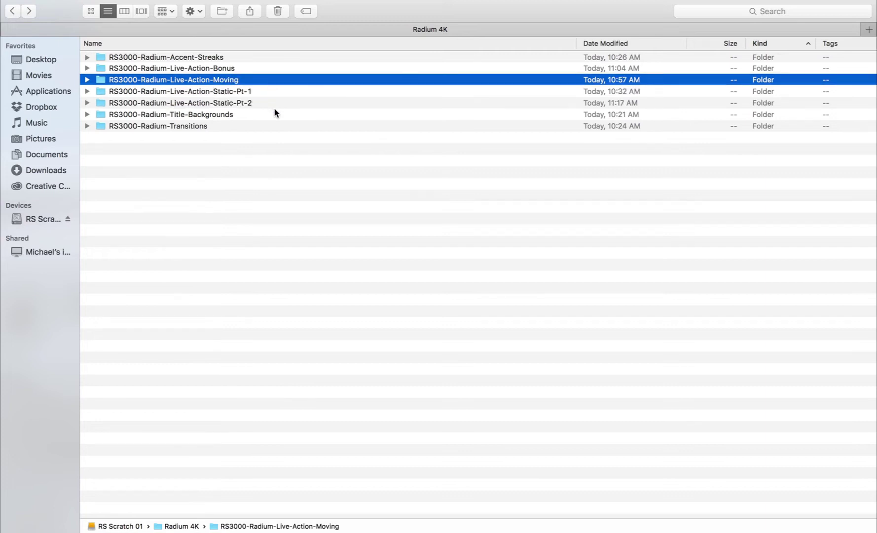
click(265, 68)
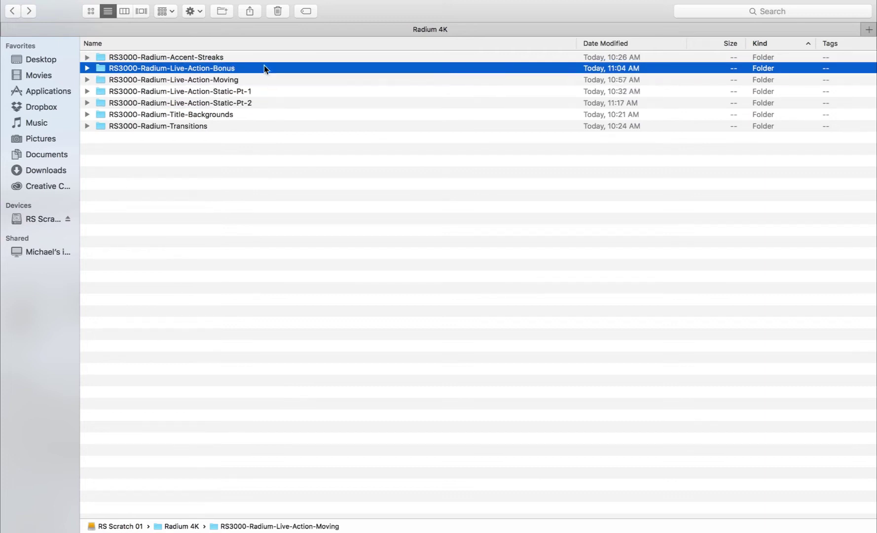
click(269, 116)
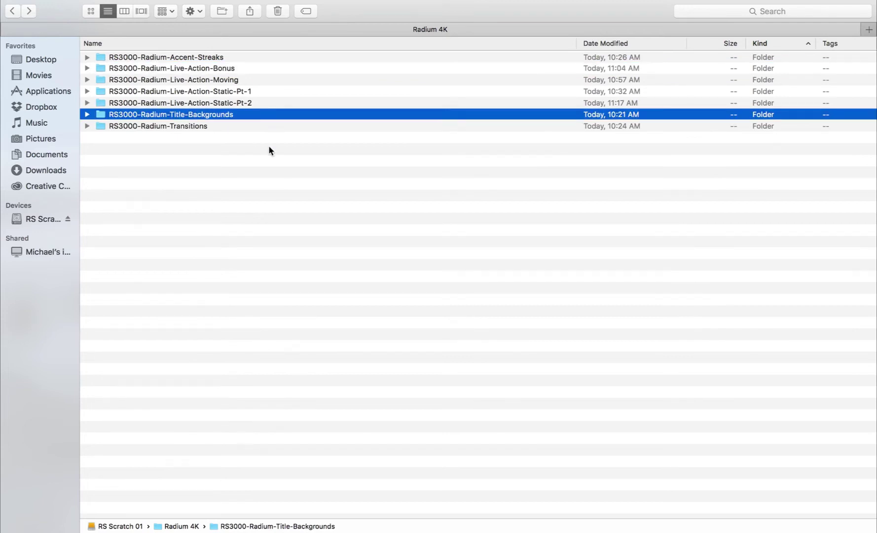
click(267, 127)
shift+click(305, 57)
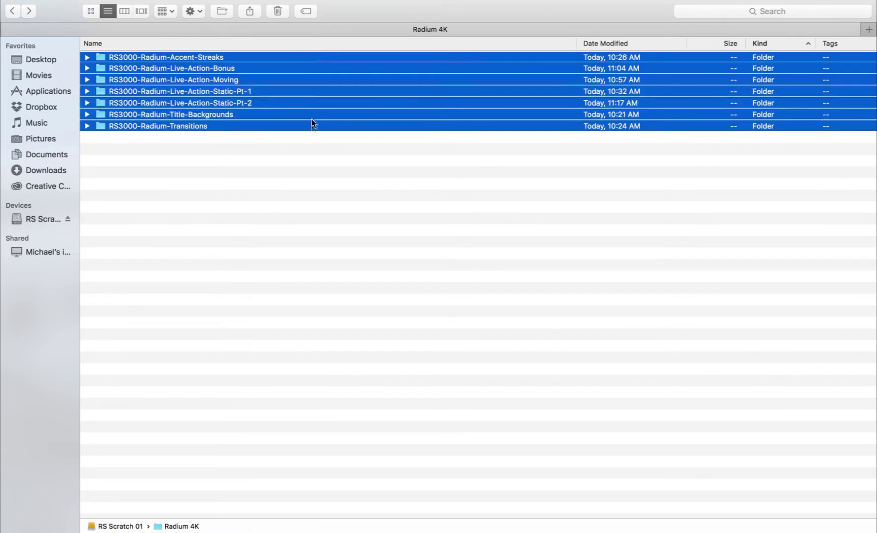
click(323, 162)
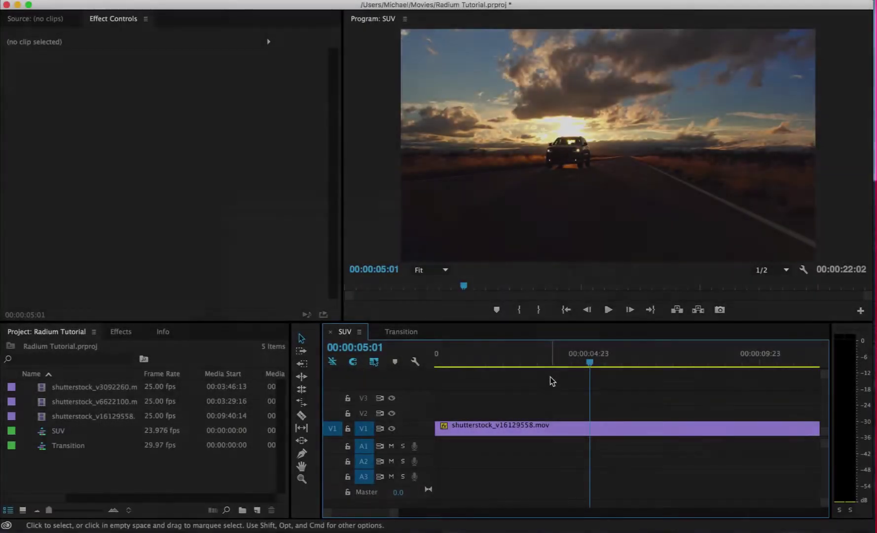
Step: Preview the flares in the RS3000-Radium-Live-Action-Static-Pt-1 folder and import Static 02.mp4 into the Radium Tutorial project
click(527, 425)
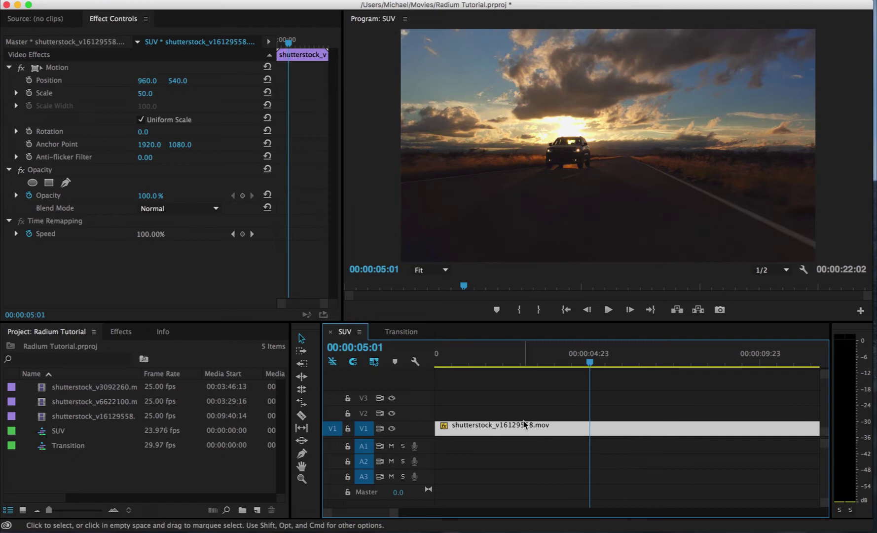
key(super+Tab)
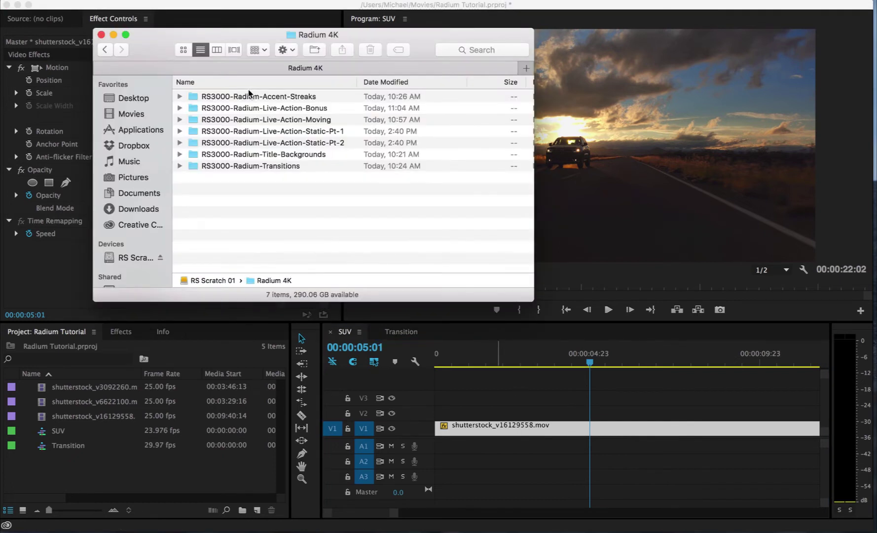
double_click(255, 133)
click(261, 123)
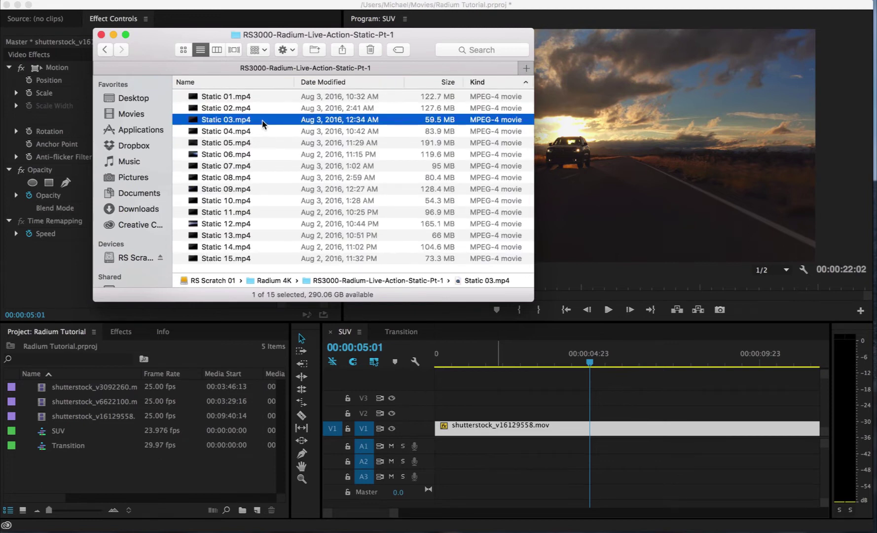
key(space)
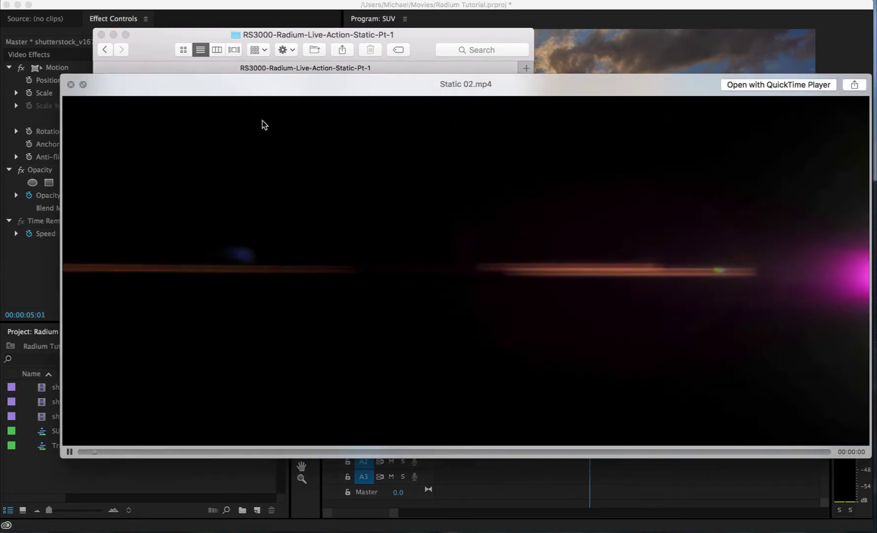
key(space)
key(Up)
drag(239, 112, 138, 477)
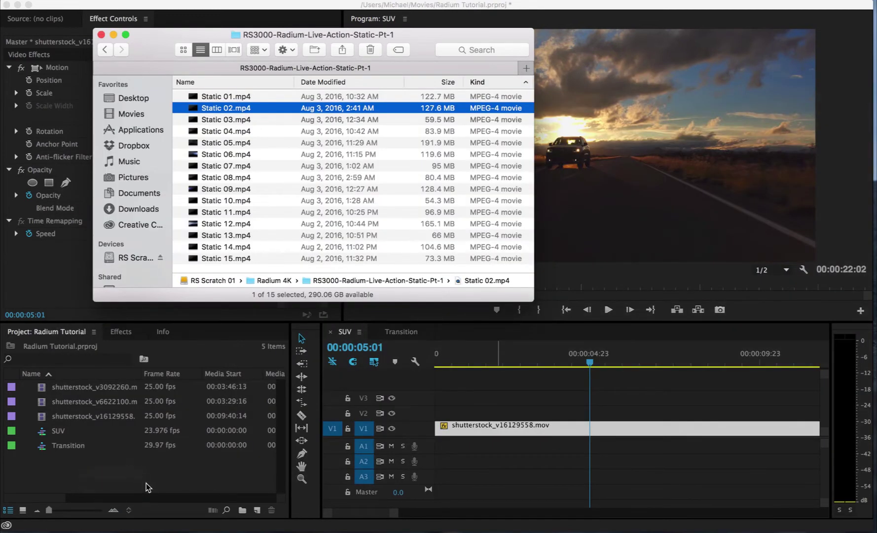
click(136, 476)
Step: Place Static 02.mp4 on track V2 at the start of the SUV sequence, above the road footage
drag(228, 419, 428, 418)
click(511, 417)
click(519, 428)
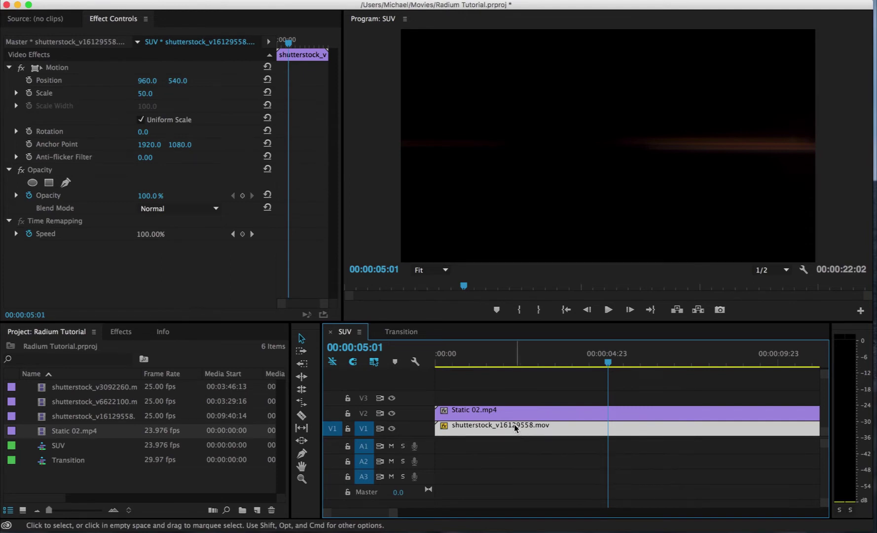
Step: Scale the Static 02.mp4 overlay to 65 and set its blend mode to Linear Dodge (Add), with a brief playback check
click(513, 414)
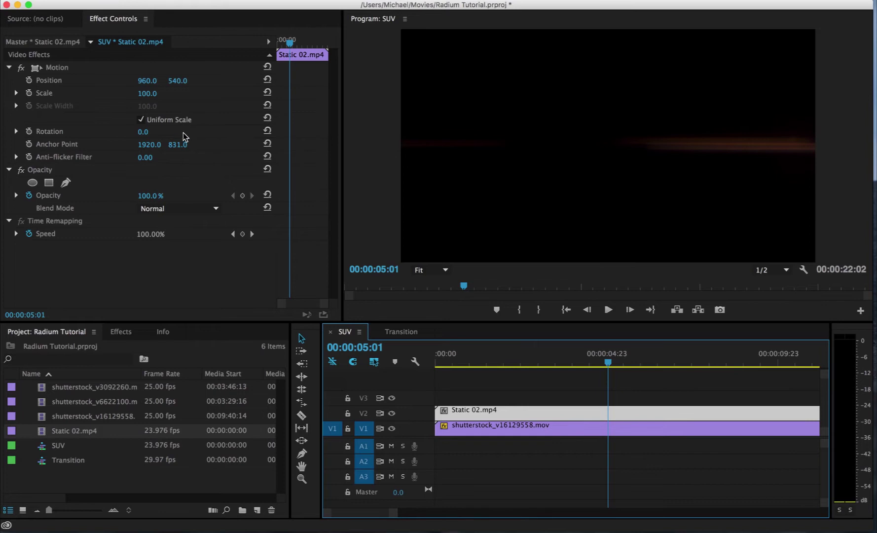
drag(147, 92, 130, 93)
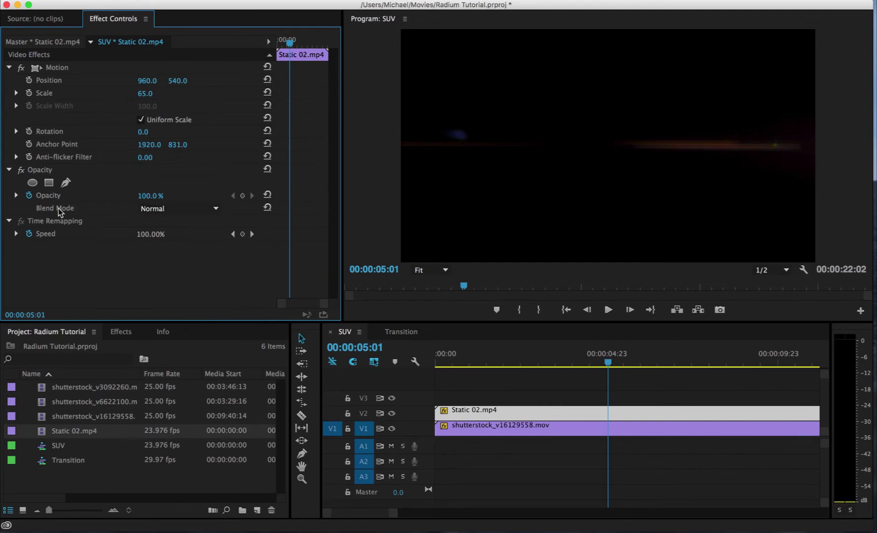
click(197, 208)
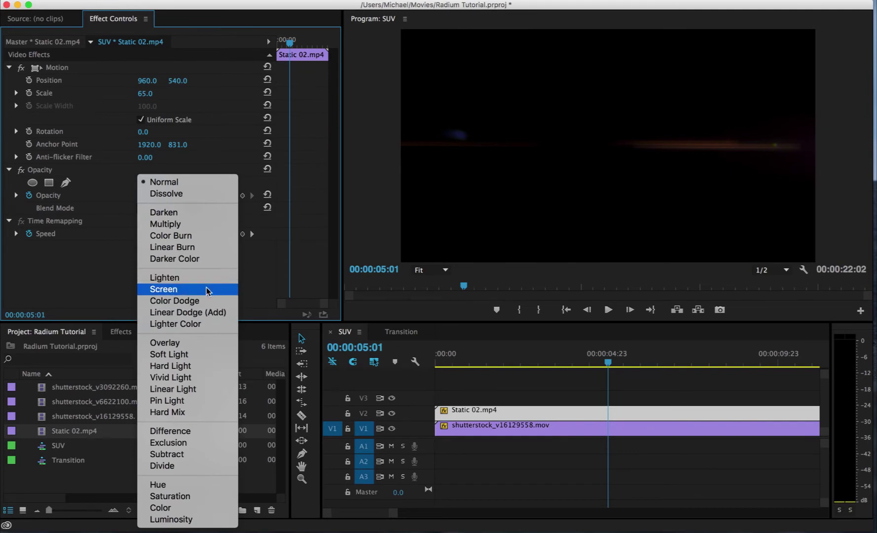
click(220, 316)
key(space)
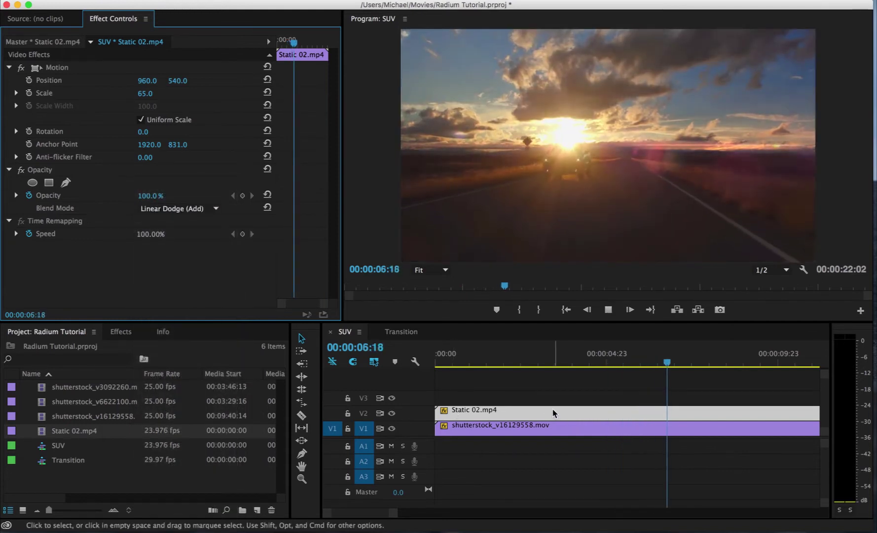
key(space)
Step: Reposition the Static 02.mp4 overlay to 831, 513 and play the sequence from the beginning
drag(177, 80, 165, 80)
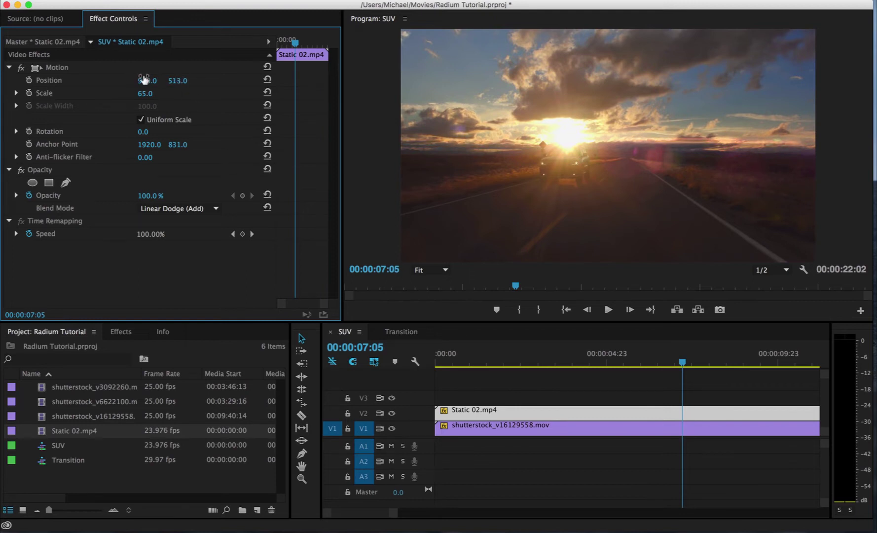
drag(147, 81, 118, 81)
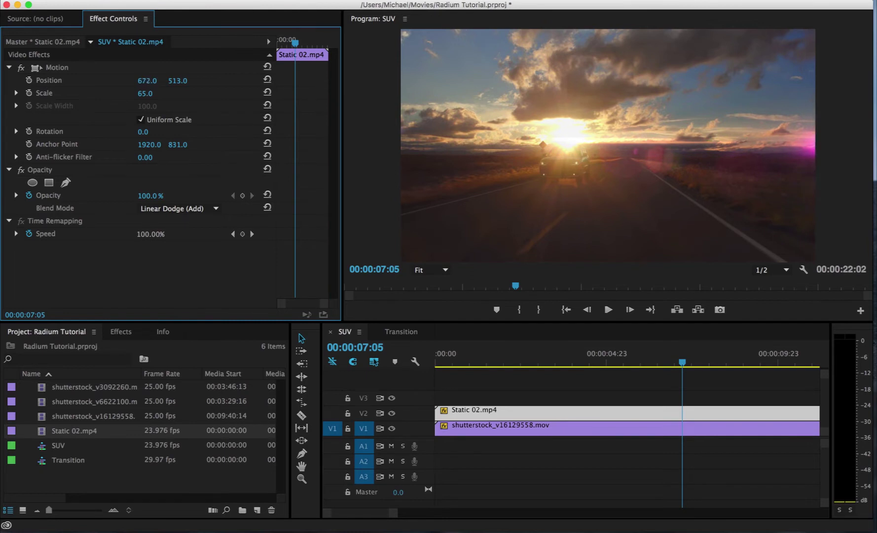
drag(147, 80, 124, 81)
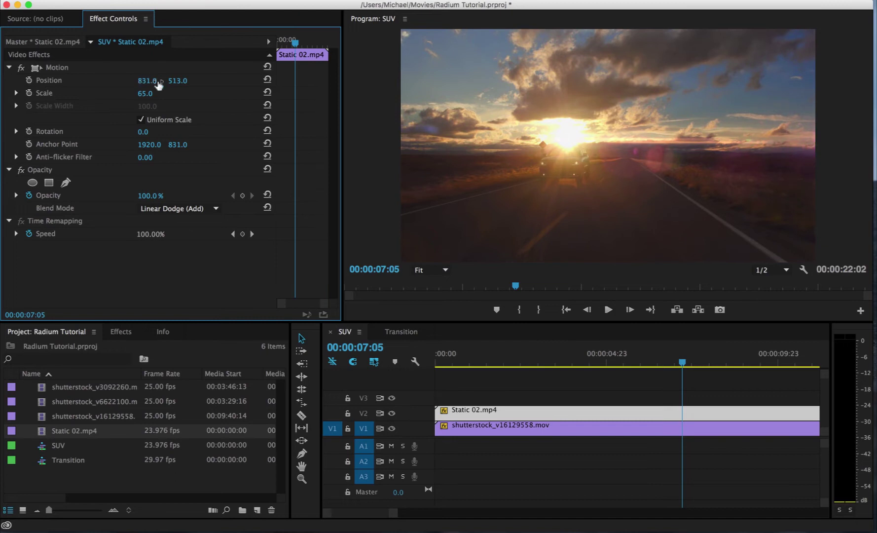
drag(490, 369, 437, 372)
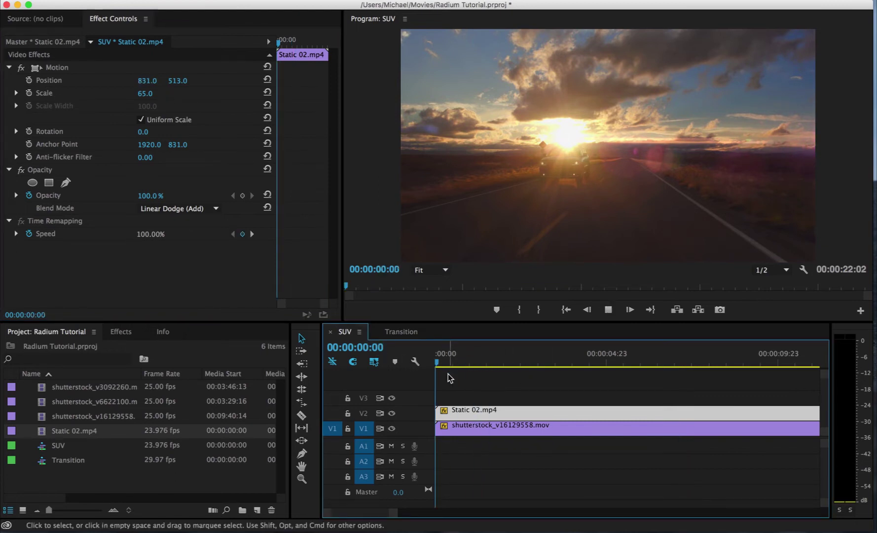
key(space)
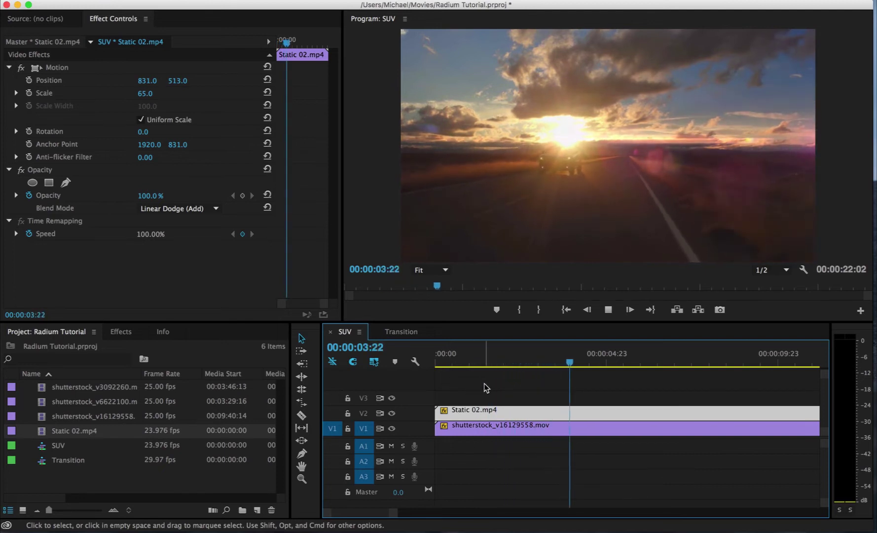
key(space)
Step: Cut the Static 02.mp4 overlay on V2 at 00:00:04:23
scroll(489, 389, down, 2)
mouse_move(500, 371)
mouse_down()
mouse_move(513, 355)
mouse_move(545, 364)
mouse_move(495, 365)
mouse_move(537, 365)
mouse_move(499, 371)
mouse_move(514, 367)
mouse_up()
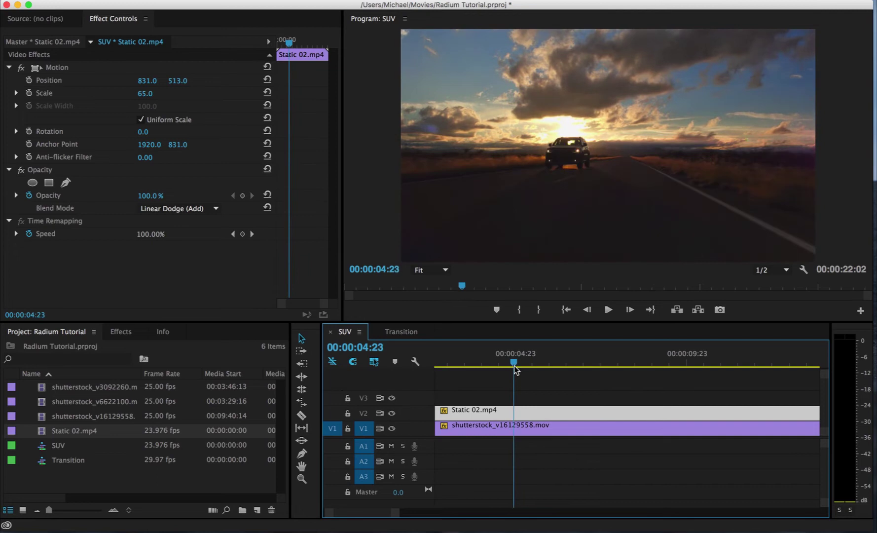
key(c)
click(514, 413)
Step: Find the frame at 00:00:06:01 where the flare should resume and cut the Static 02.mp4 overlay there
key(space)
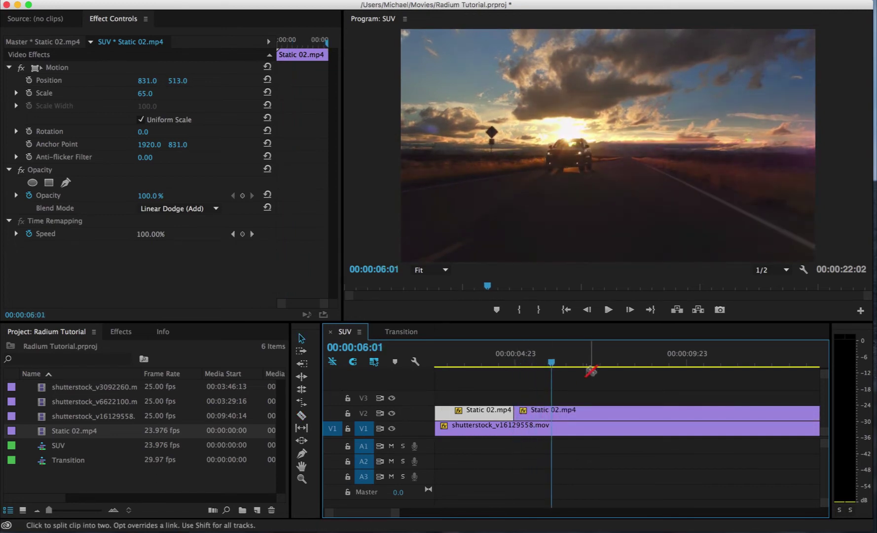
key(Left)
key(Left)
key(Left)
key(Right)
key(Right)
key(Right)
click(552, 412)
Step: Delete the Static 02.mp4 segment between the two cuts and play back the sequence to check the gap
key(v)
click(533, 411)
key(Delete)
click(467, 353)
key(space)
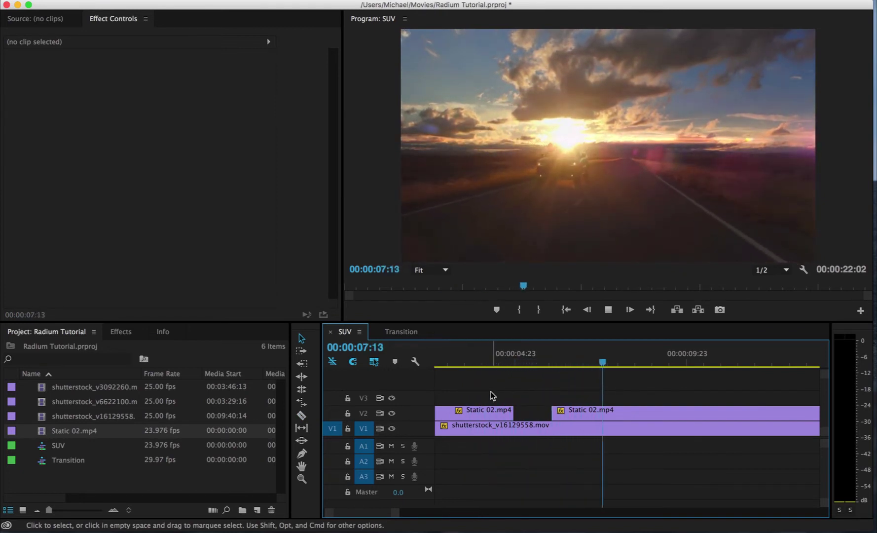
key(minus)
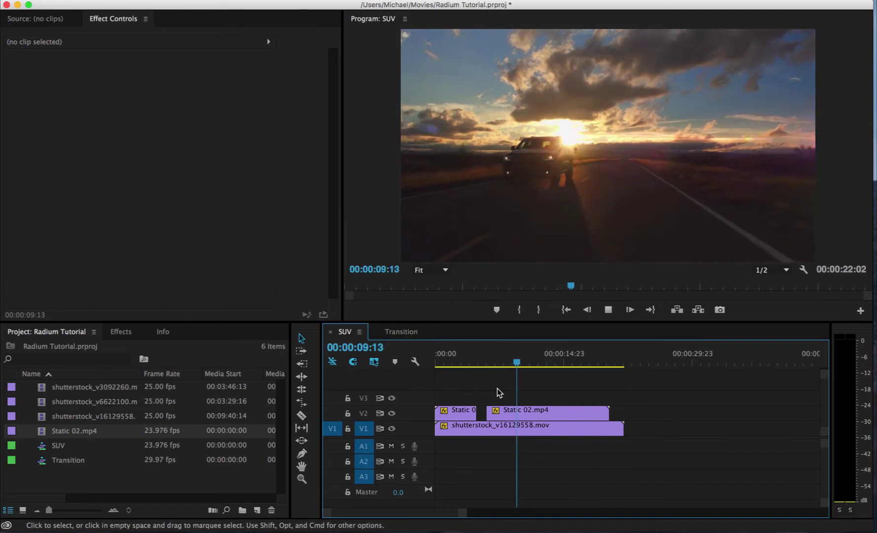
key(space)
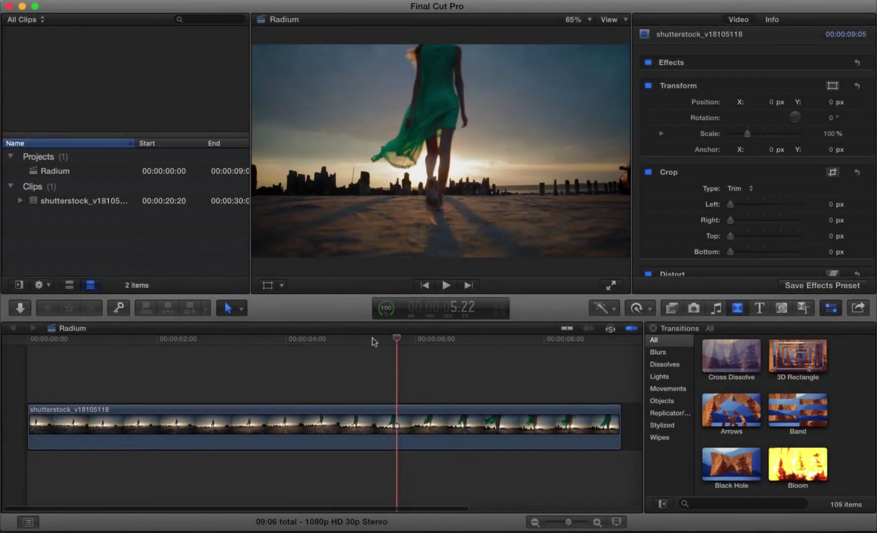
Step: In Final Cut Pro, play the background clip in the Radium timeline from about 00:00:04:09
click(303, 341)
click(335, 419)
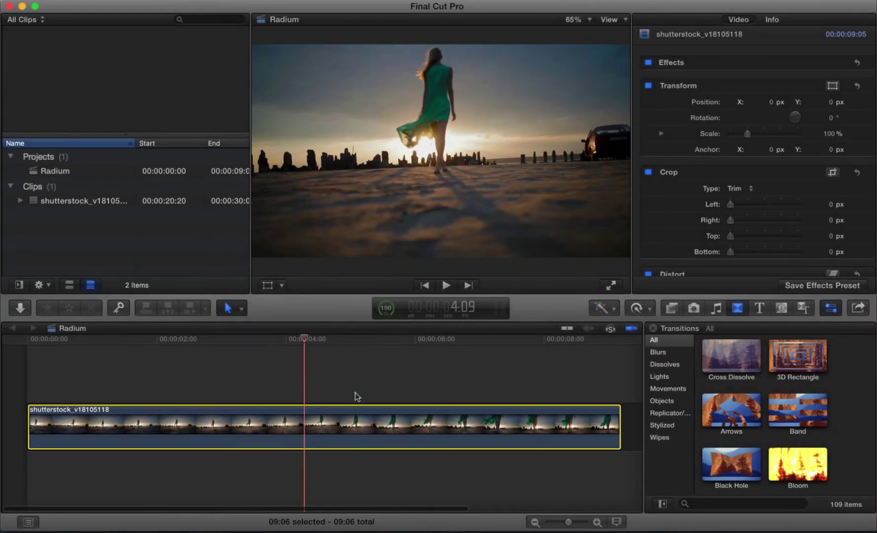
key(space)
key(space)
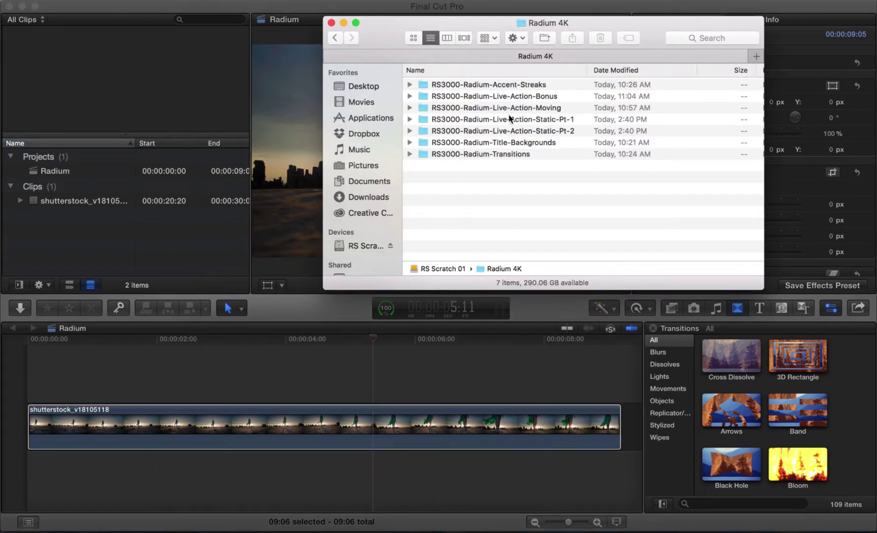
Step: Preview the flares in the RS3000-Radium-Live-Action-Moving folder and import Moving 21.mp4 into the Final Cut Pro event
double_click(509, 110)
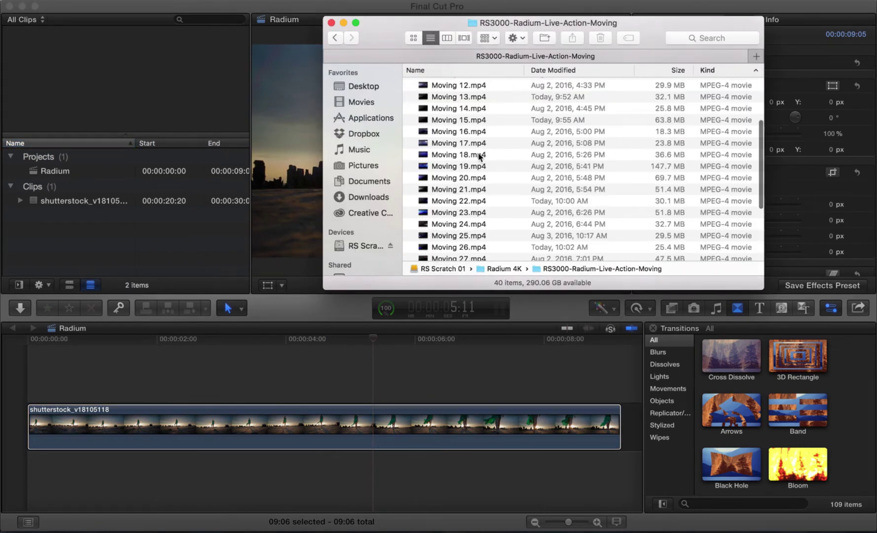
scroll(479, 157, down, 3)
click(477, 144)
key(space)
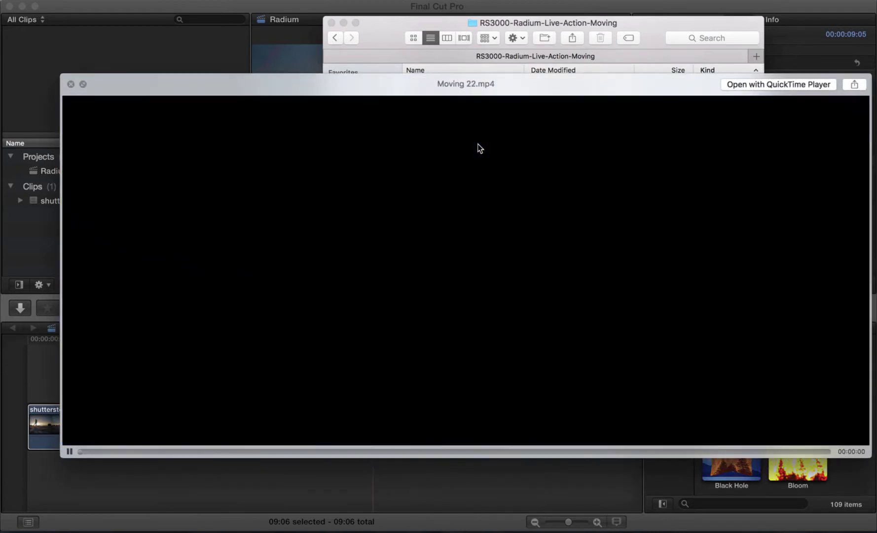
key(Up)
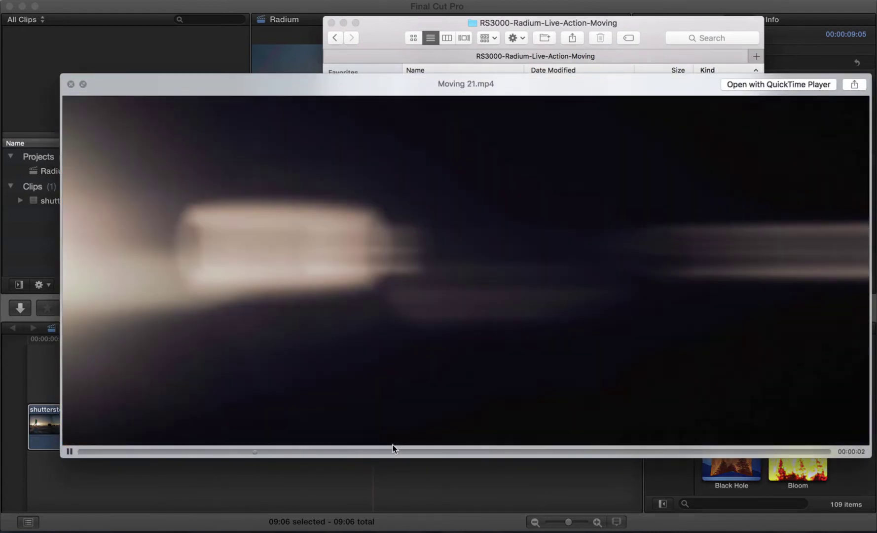
key(space)
drag(454, 123, 43, 251)
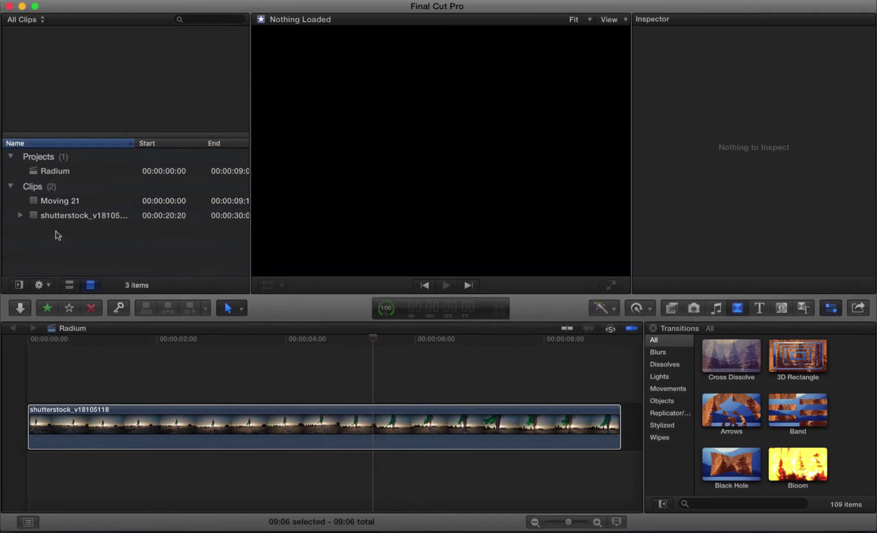
Step: Change Moving 21's Spatial Conform so it keeps its native size, and connect it above the background clip at the timeline start
click(76, 202)
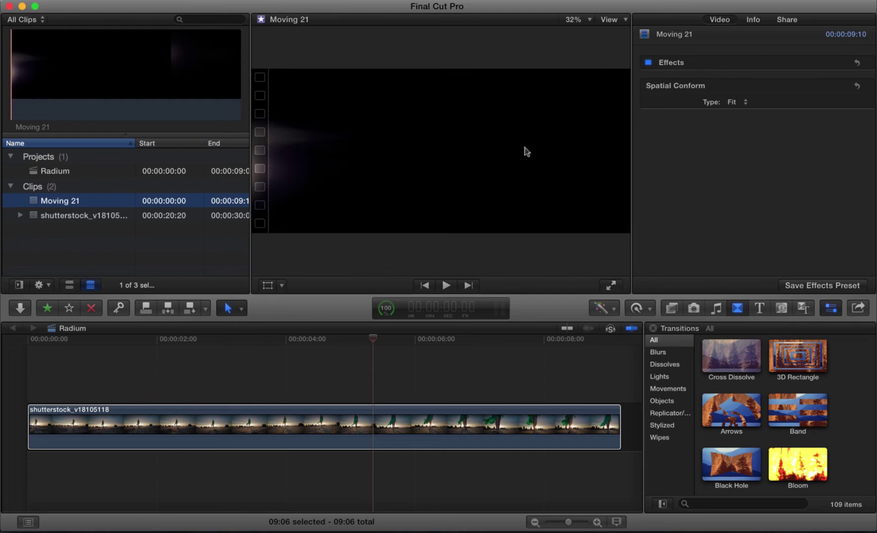
click(734, 102)
click(750, 123)
drag(58, 201, 35, 382)
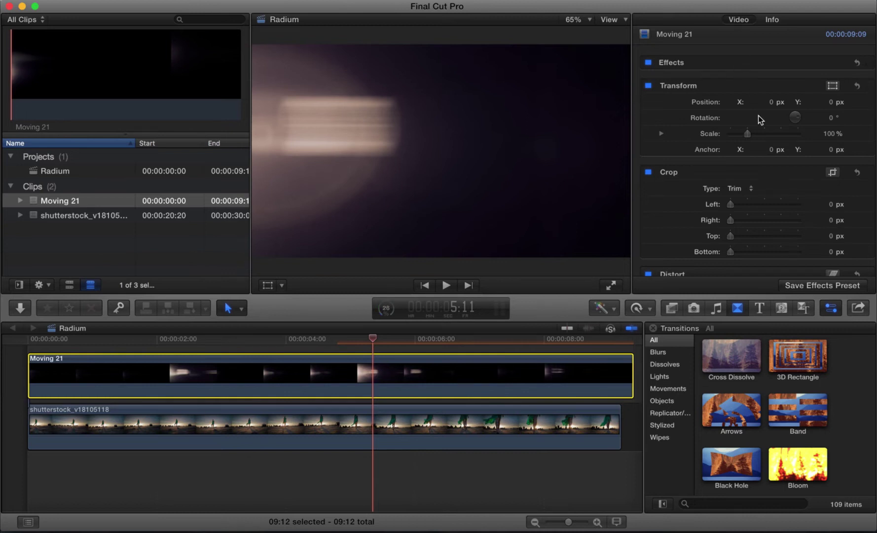
Step: Scale the Moving 21 overlay to 66% and play back part of the timeline
mouse_move(749, 135)
mouse_down()
mouse_move(736, 133)
mouse_move(742, 138)
mouse_up()
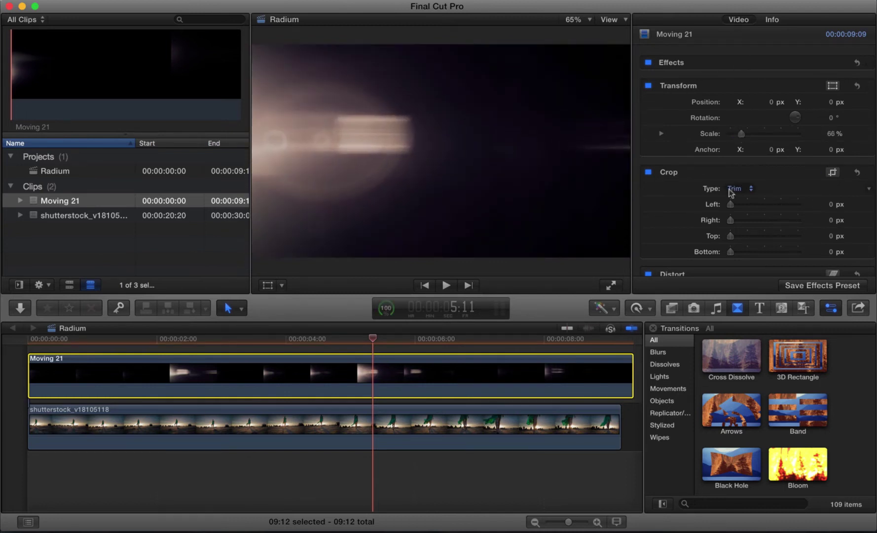
key(space)
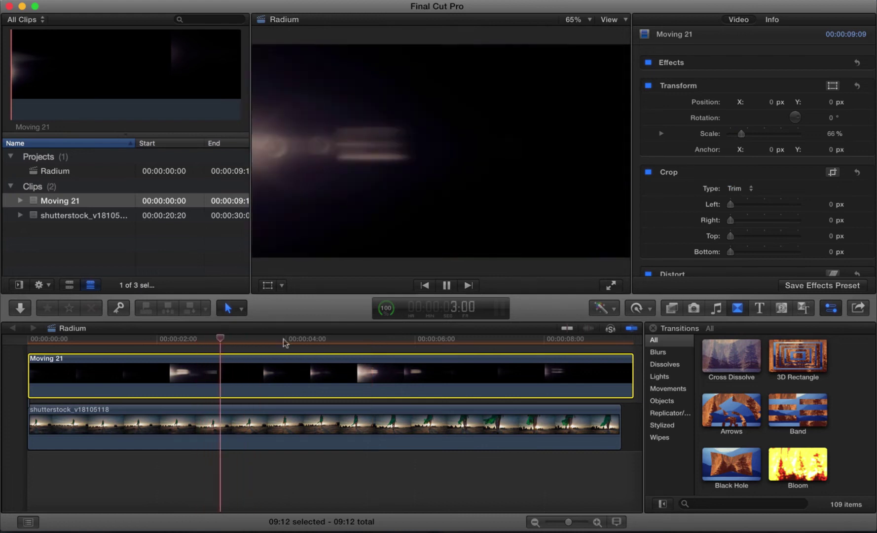
key(space)
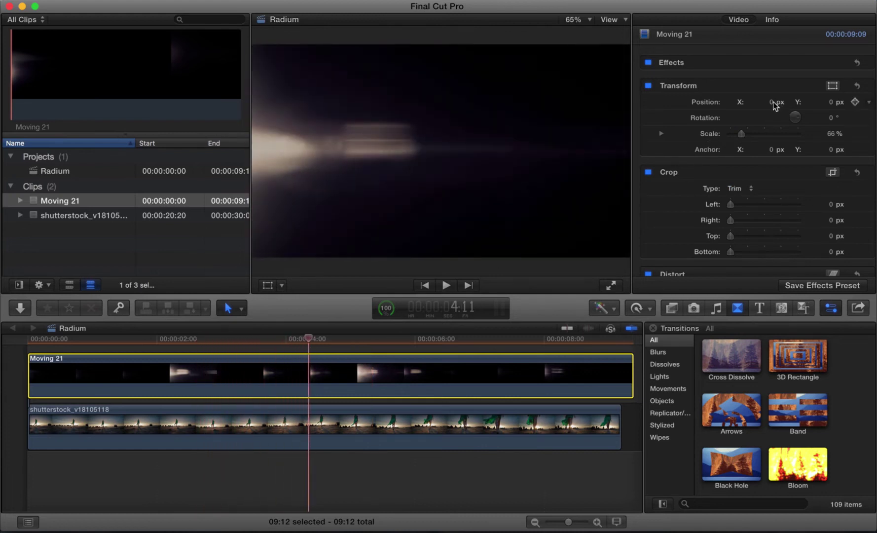
Step: Offset the Moving 21 overlay horizontally to X 233 px and play the timeline from around the four-second mark
drag(771, 100, 765, 100)
key(space)
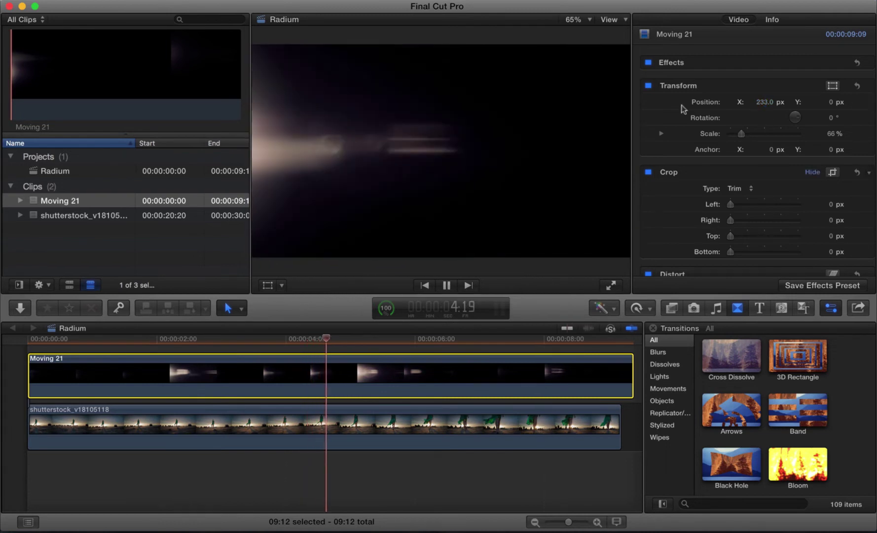
click(296, 338)
key(space)
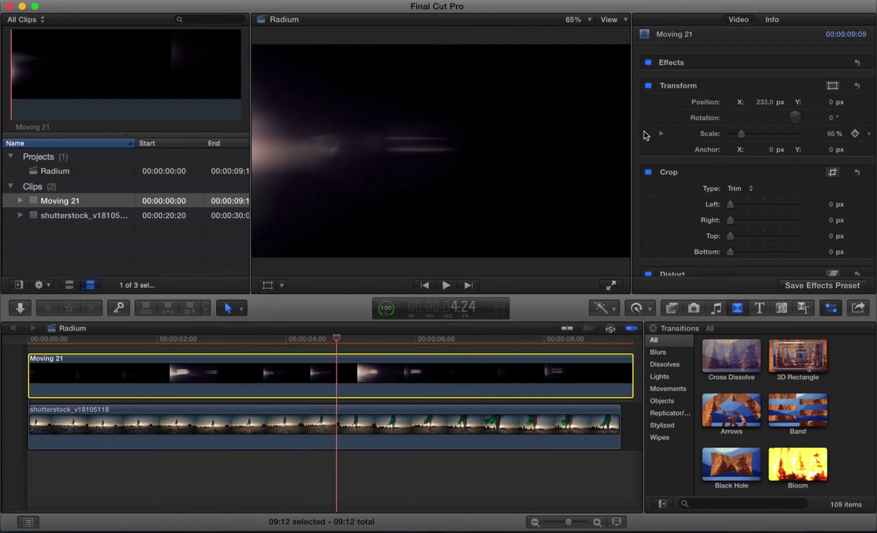
Step: Set the Moving 21 overlay's blend mode to Add and play the timeline from the start
scroll(644, 135, down, 10)
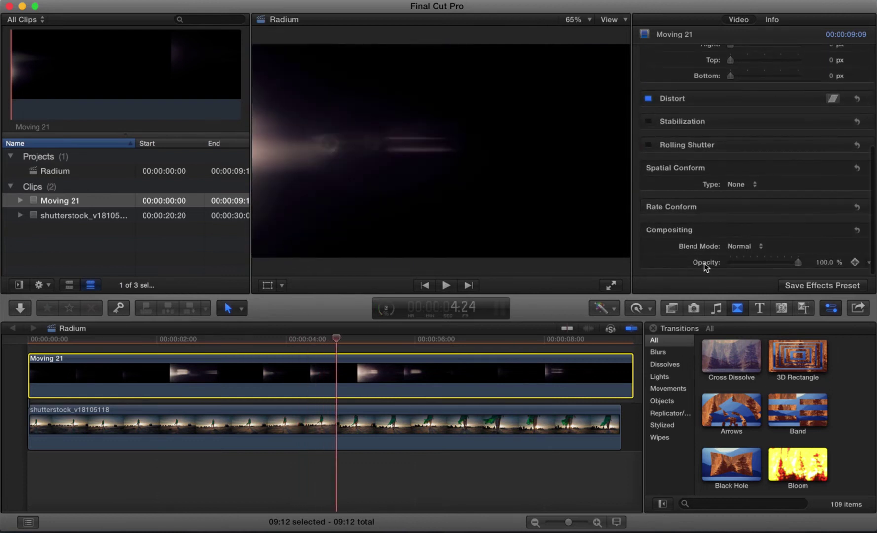
click(754, 248)
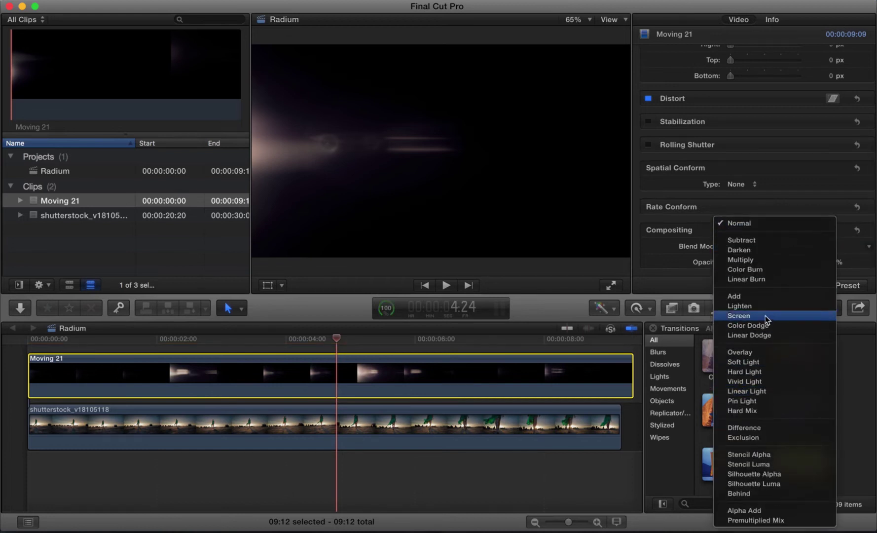
click(759, 296)
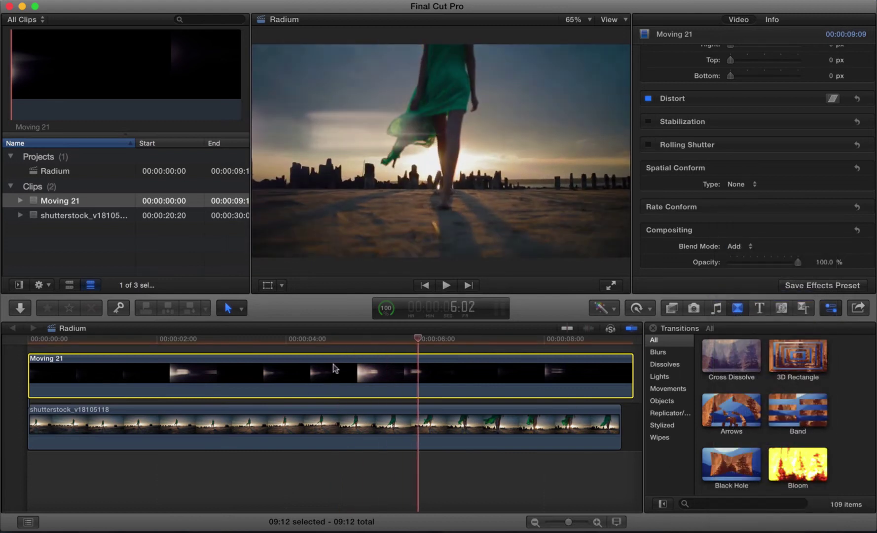
click(32, 338)
key(space)
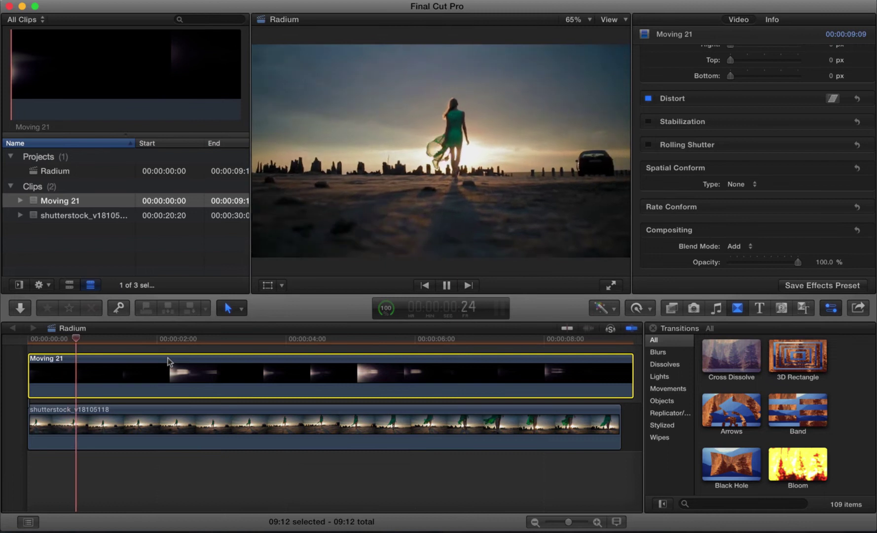
Step: Trim the start of Moving 21 to a 07:14 length, keep it aligned with the timeline start and play it back
key(space)
drag(28, 371, 190, 377)
key(space)
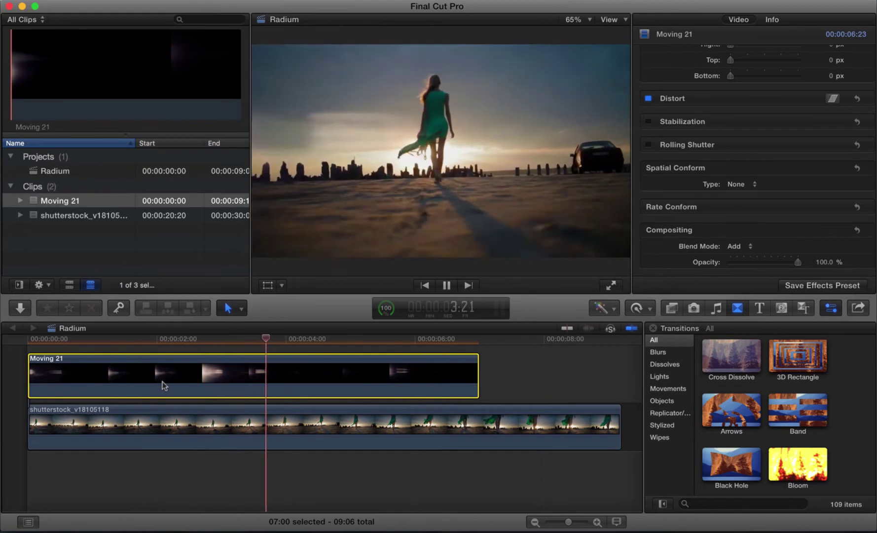
drag(137, 378, 165, 378)
drag(58, 369, 24, 368)
key(Home)
key(space)
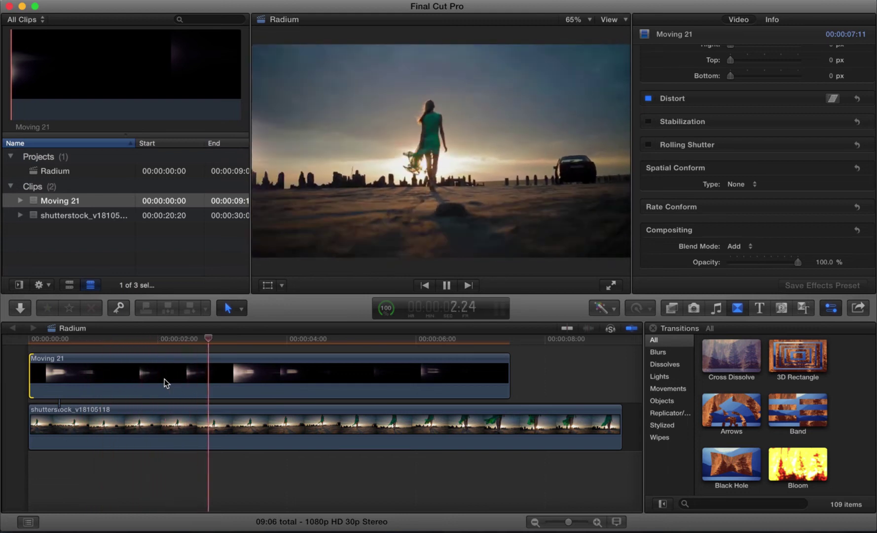
key(space)
Step: Scale the Moving 21 overlay to 86%, set its Y position to -166.4 px and play back the timeline
click(197, 378)
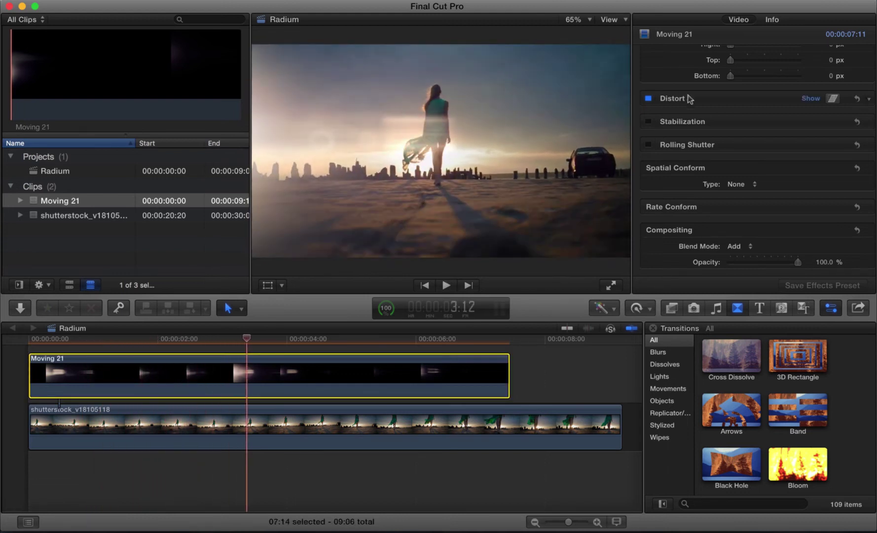
scroll(690, 98, up, 5)
scroll(699, 115, down, 2)
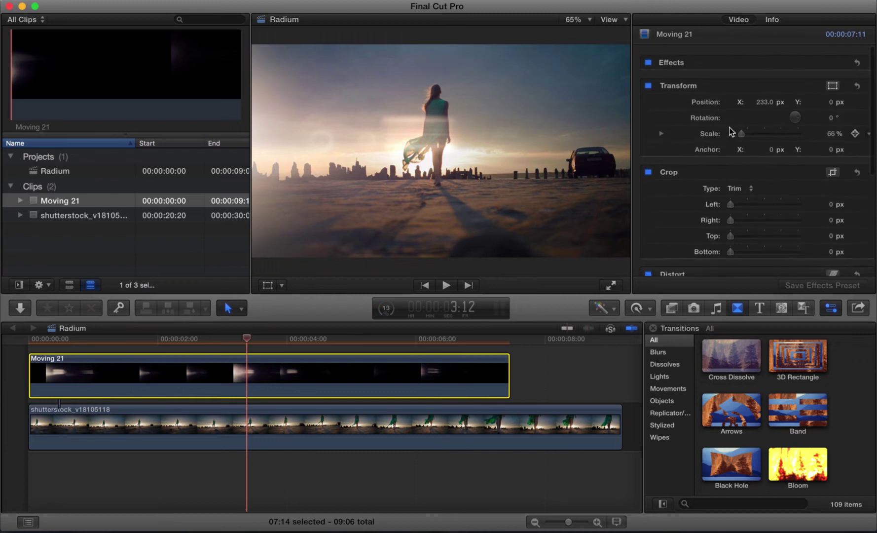
drag(741, 133, 744, 134)
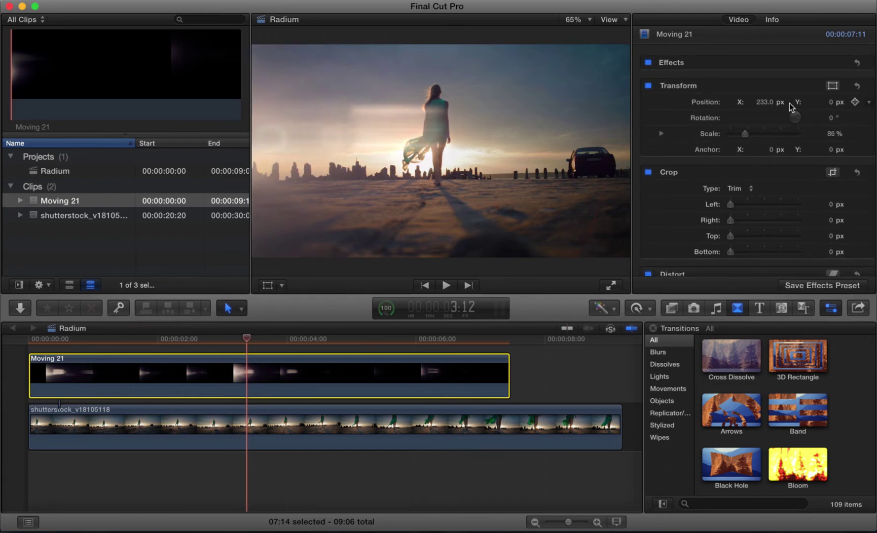
drag(833, 106, 819, 187)
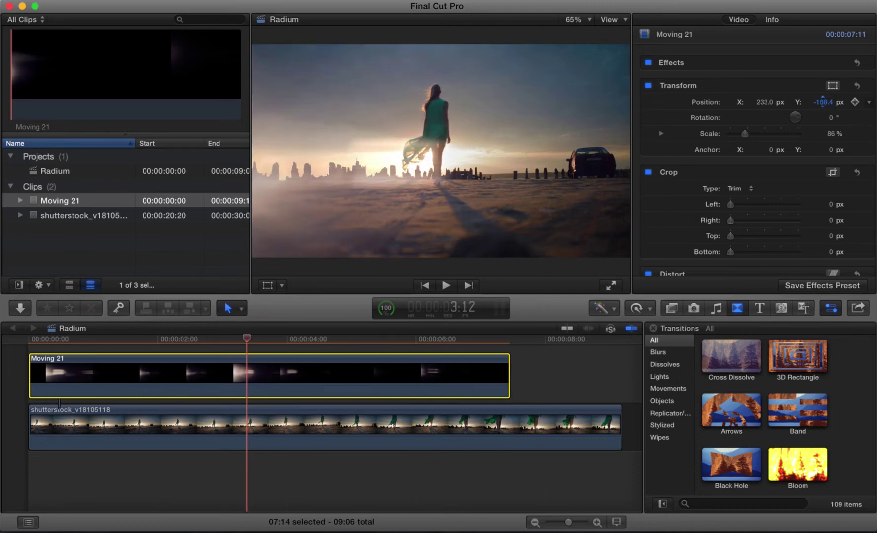
key(space)
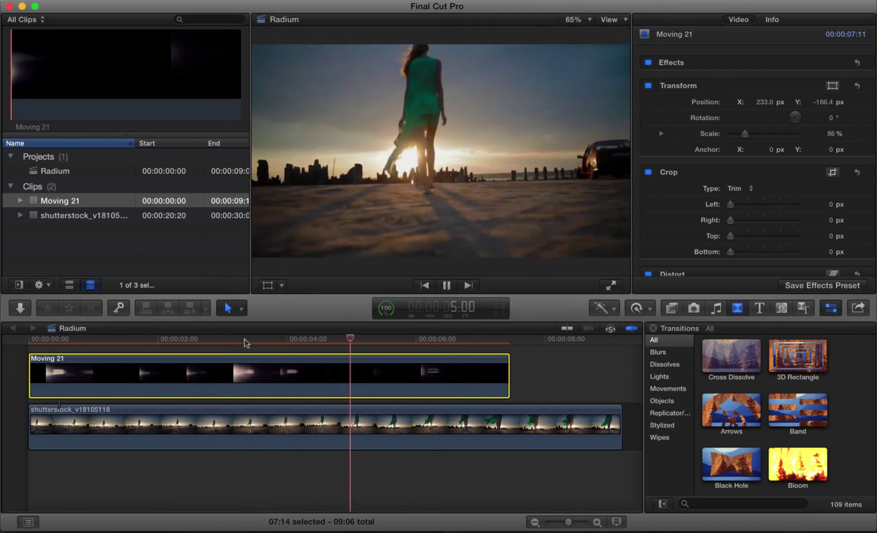
key(space)
key(Home)
key(space)
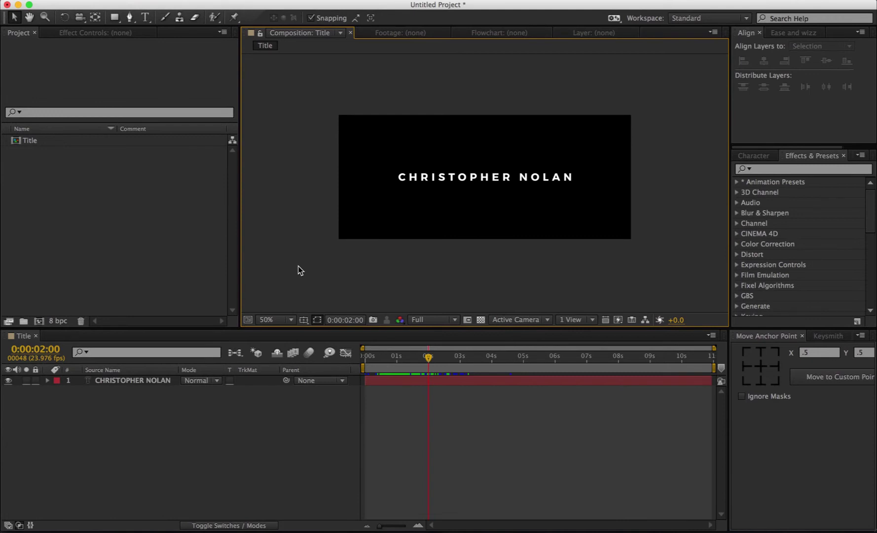
click(206, 381)
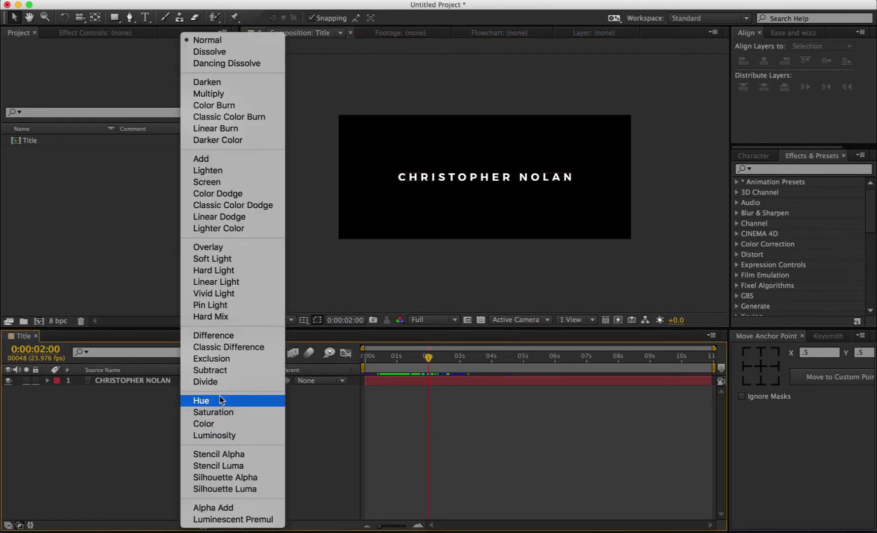
click(152, 380)
click(210, 381)
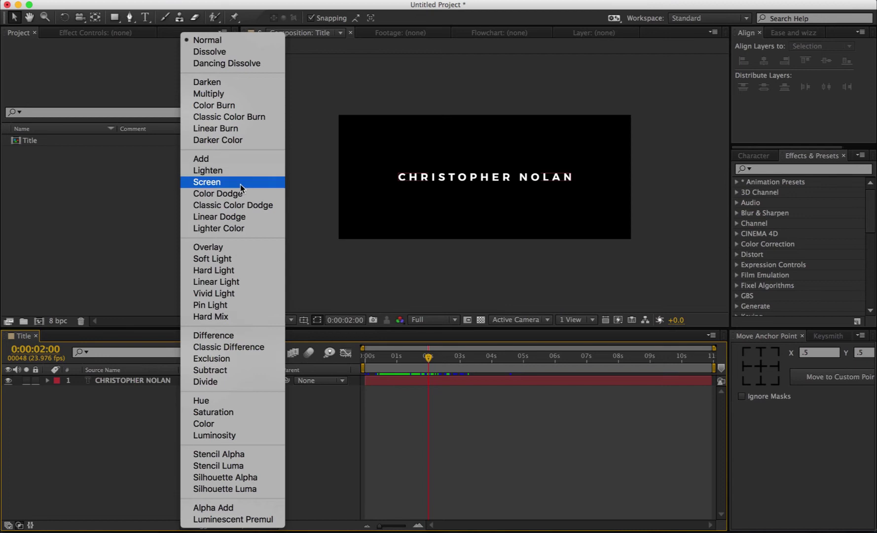
click(172, 313)
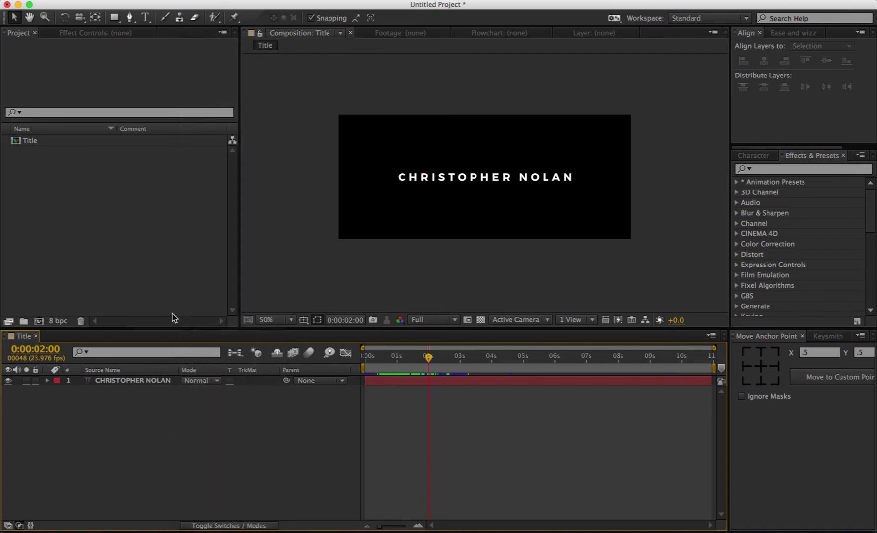
mouse_move(428, 356)
mouse_down()
mouse_move(396, 362)
mouse_move(428, 371)
mouse_up()
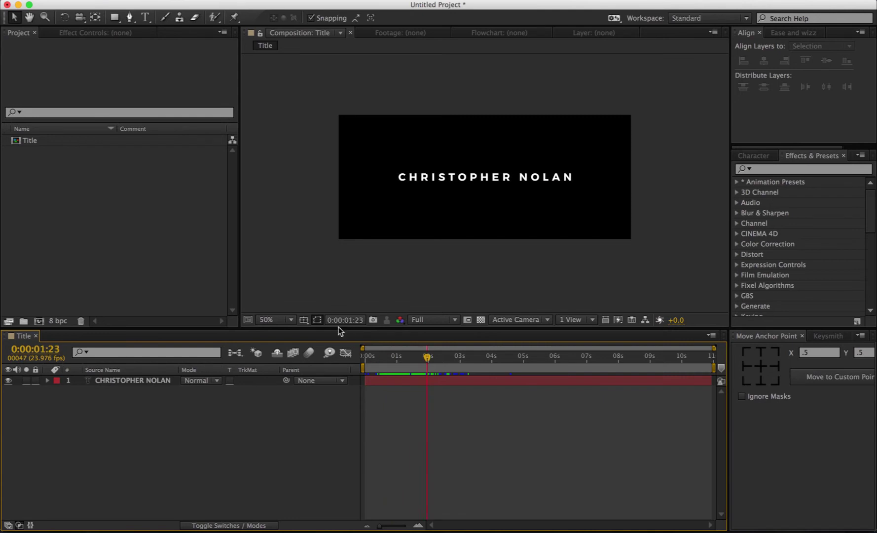
Step: In Finder, preview Accent Streak 02.mp4 from the RS3000-Radium-Accent-Streaks folder and import it into the After Effects project
key(super+Tab)
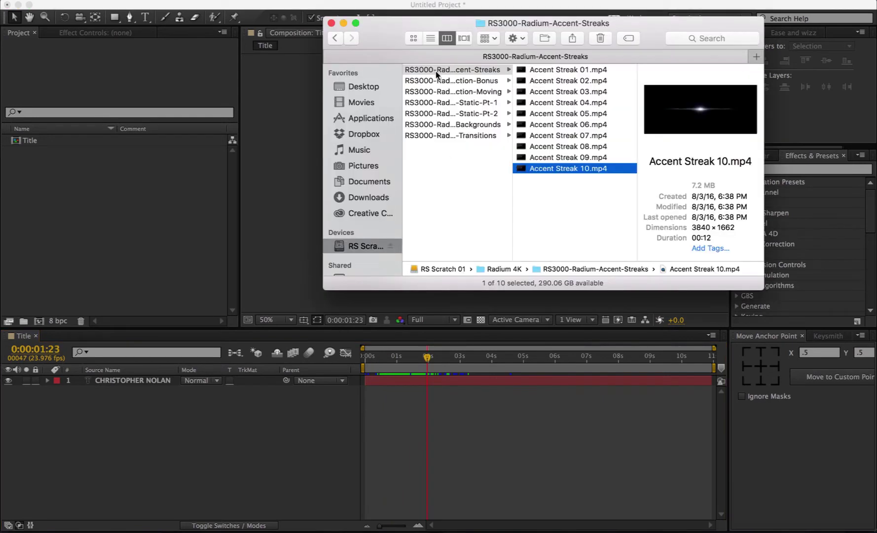
click(546, 75)
click(547, 80)
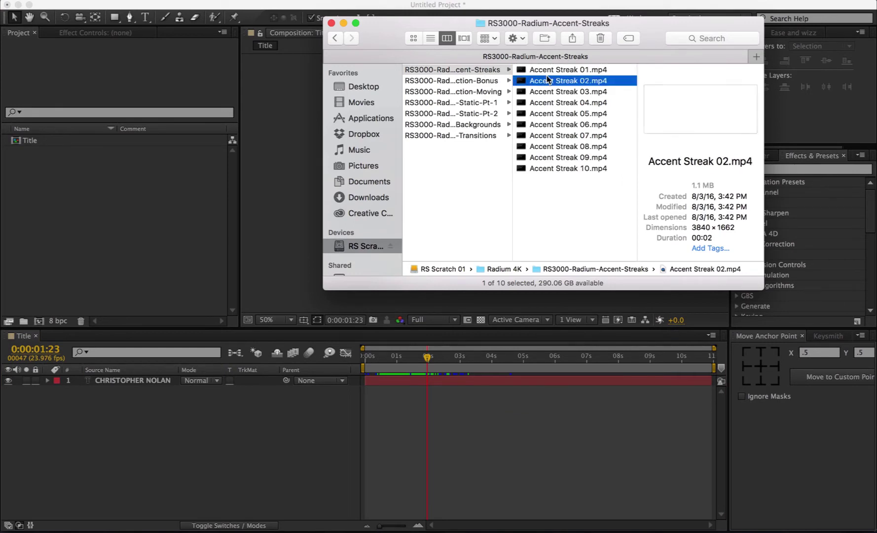
key(space)
key(space)
mouse_move(543, 79)
mouse_down()
mouse_move(419, 97)
mouse_move(72, 216)
mouse_up()
Step: Add Accent Streak 02.mp4 above the text in the Title composition, scale it to 51% and set its blending mode to Screen
mouse_move(37, 151)
mouse_down()
mouse_move(252, 157)
mouse_move(484, 178)
mouse_up()
key(s)
drag(206, 390, 191, 390)
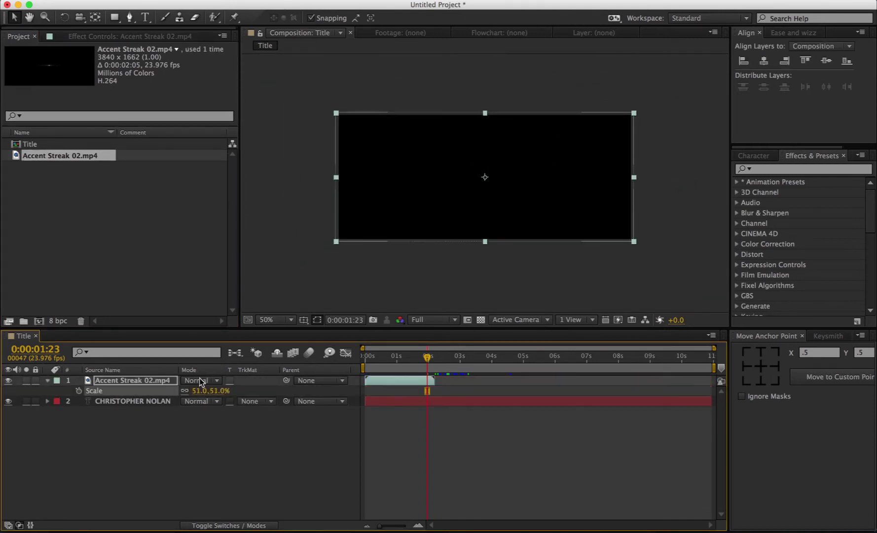
click(201, 382)
click(247, 182)
Step: At 0:00:00:12, position the accent streak just beneath the centre of the title text and scale it to 50%
drag(391, 365, 369, 366)
drag(504, 203, 504, 208)
drag(370, 356, 381, 361)
drag(566, 183, 569, 184)
key(s)
key(s)
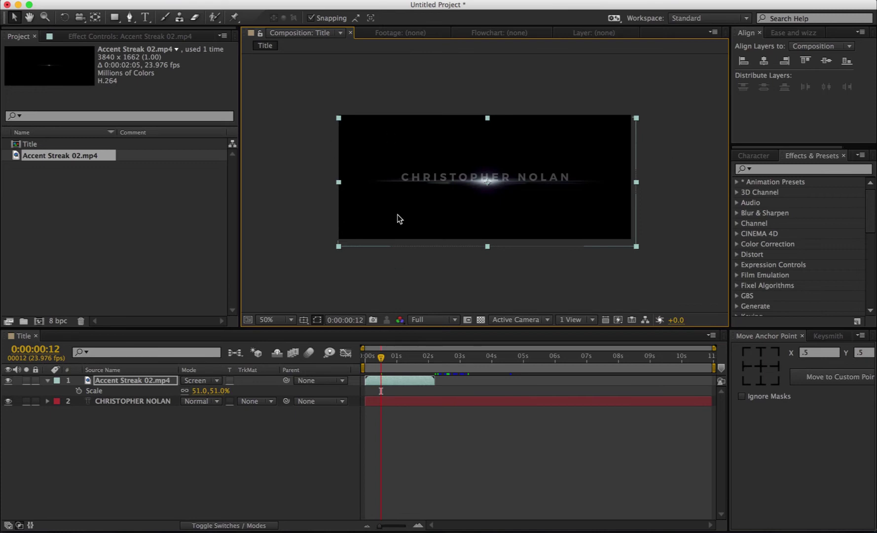
drag(196, 391, 192, 384)
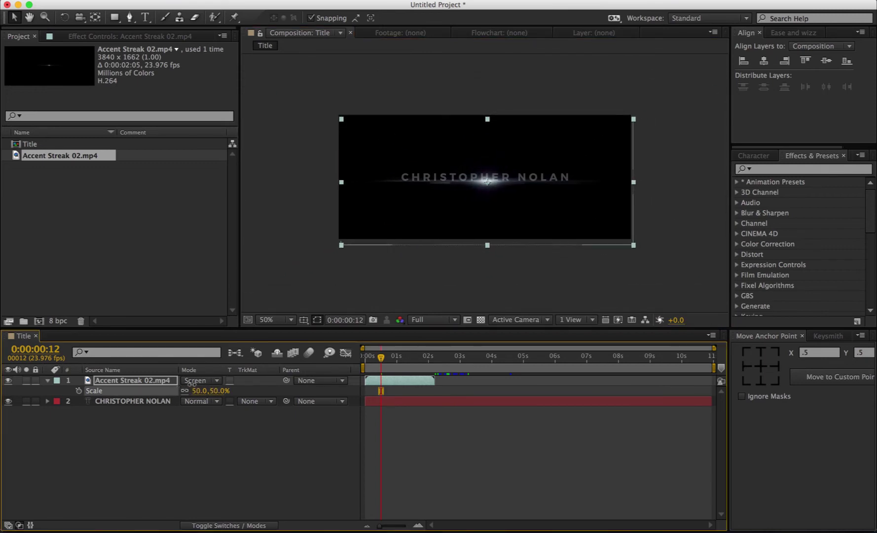
Step: Preview the title animation with the accent streak, and delete the Accent Streak 02 layer from the composition
click(425, 453)
key(KP_0)
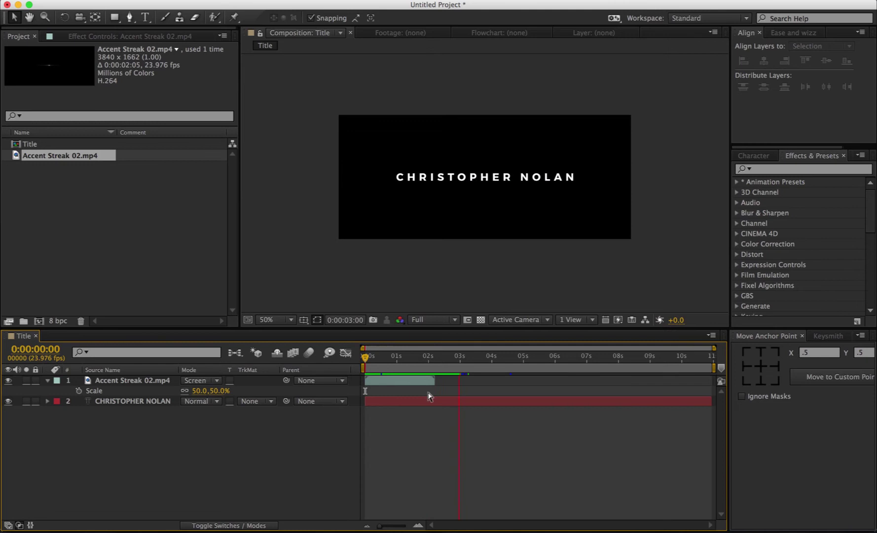
click(414, 378)
key(Delete)
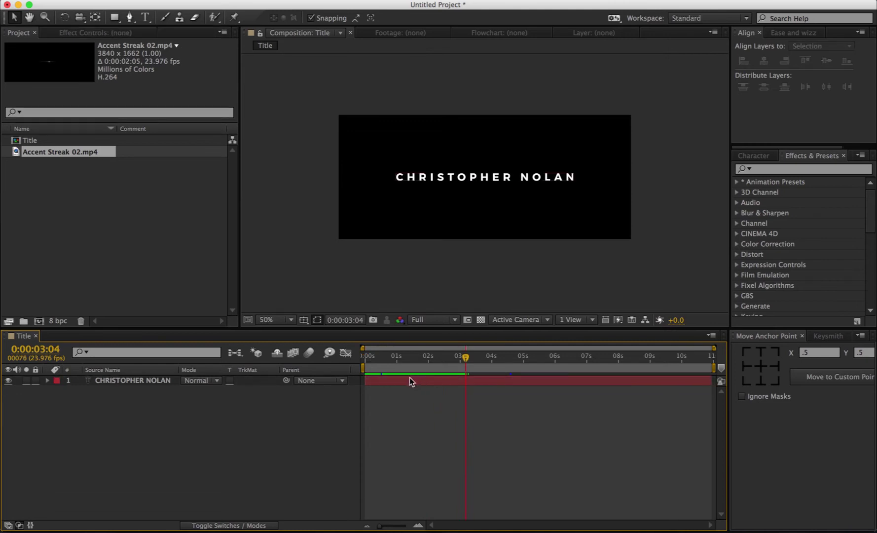
Step: In Finder, preview clips in the RS3000-Radium-Title-Backgrounds folder and import Title Background 03.mp4 into the After Effects project
key(super+Tab)
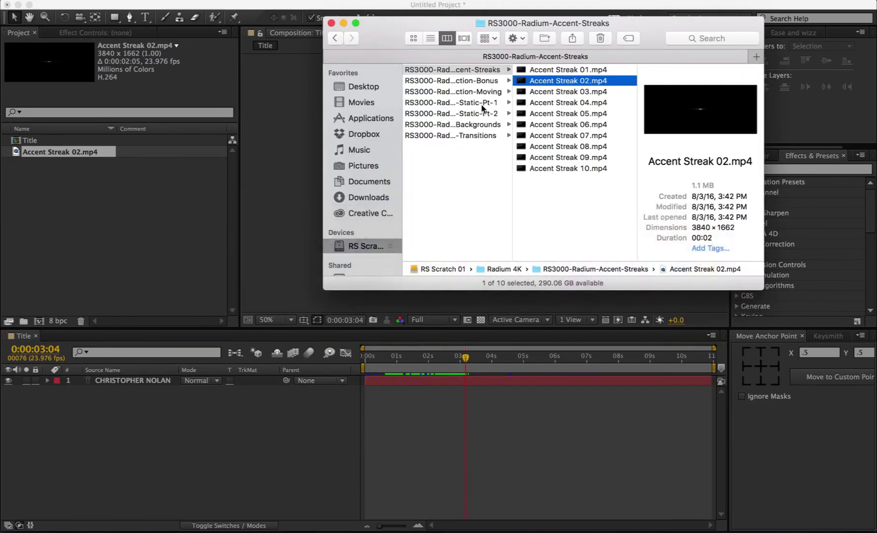
click(480, 117)
click(478, 126)
click(617, 81)
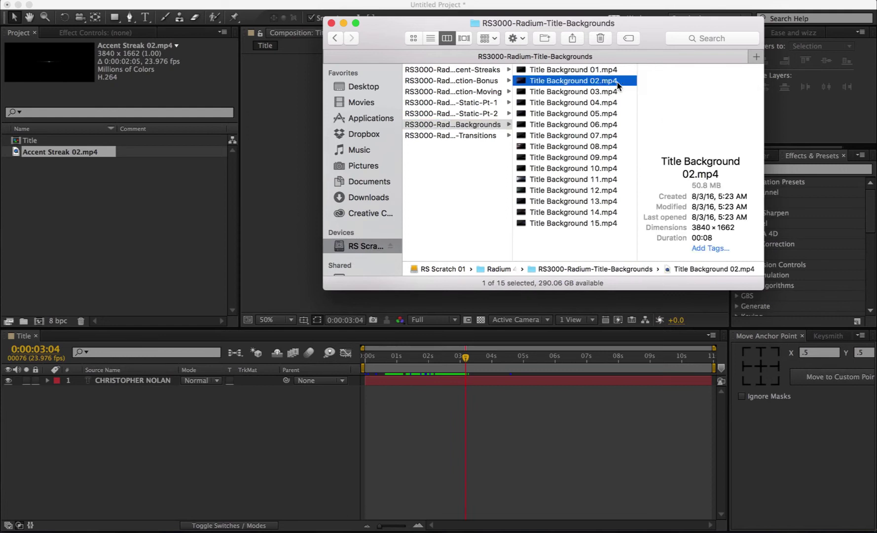
key(space)
key(Down)
key(space)
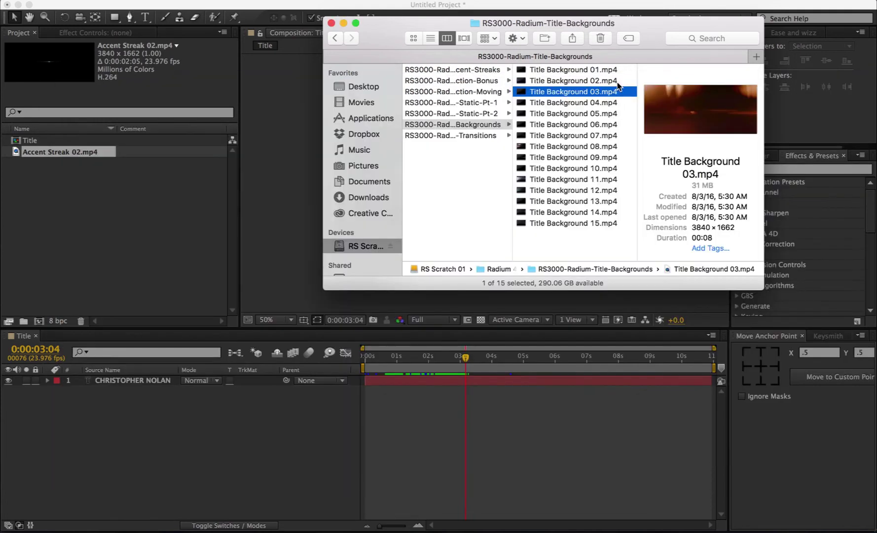
drag(590, 92, 123, 242)
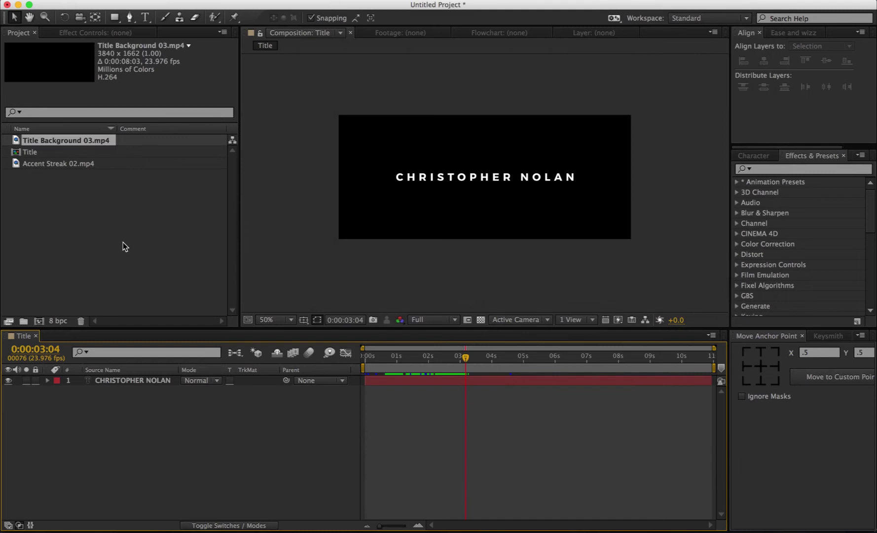
Step: Add Title Background 03.mp4 to the Title composition beneath the text layer and scale it to 51%
click(74, 169)
drag(70, 138, 485, 174)
drag(133, 382, 134, 397)
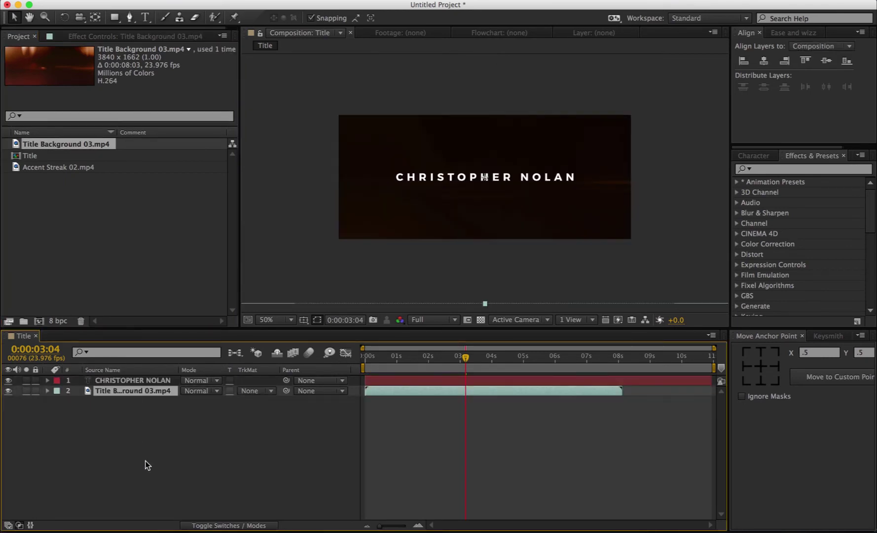
key(s)
drag(196, 401, 164, 398)
click(553, 438)
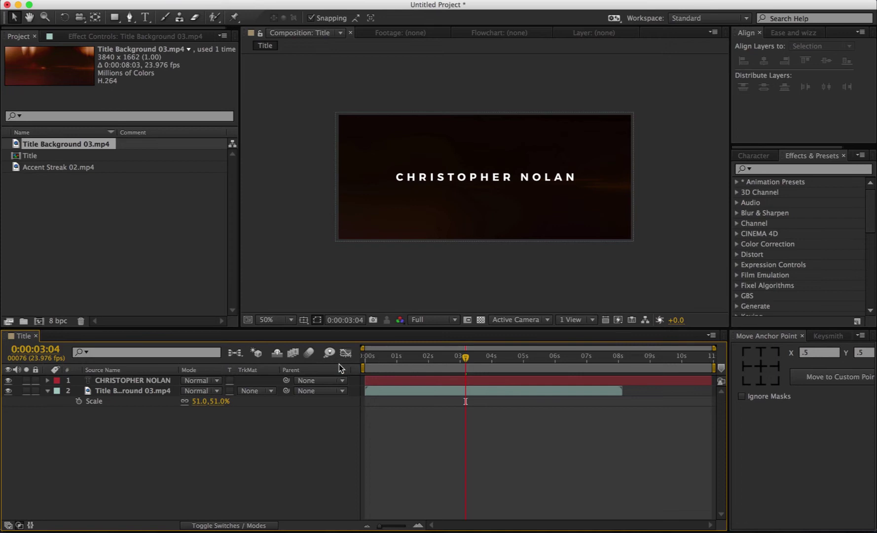
Step: Preview the title text over the flare background from the start of the composition
key(KP_0)
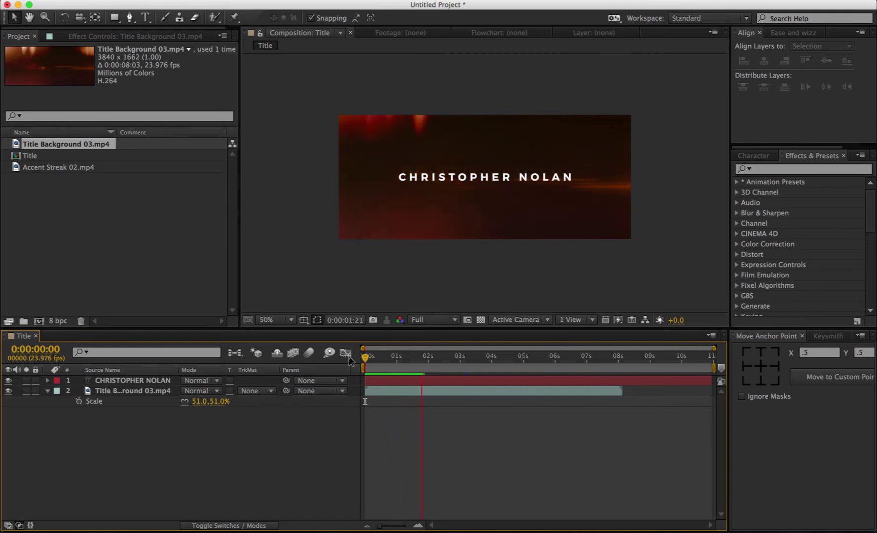
click(361, 359)
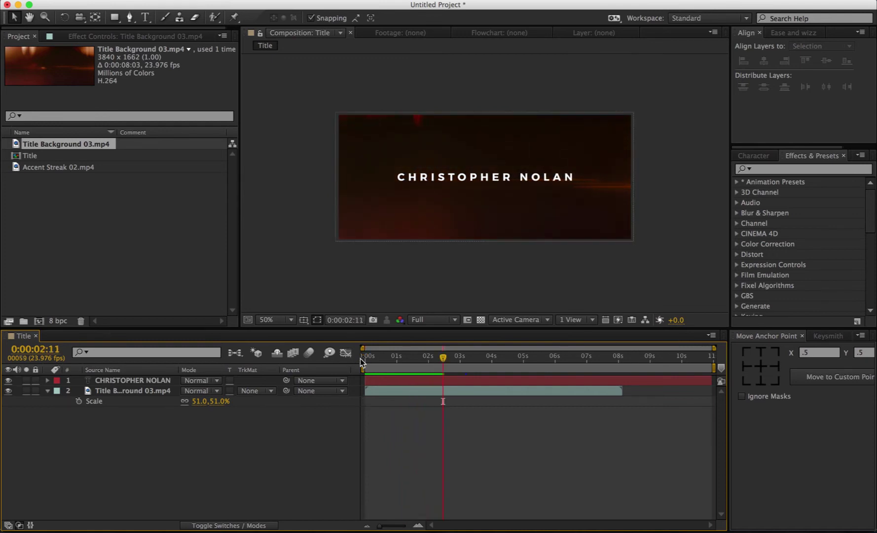
click(153, 380)
click(443, 458)
key(KP_0)
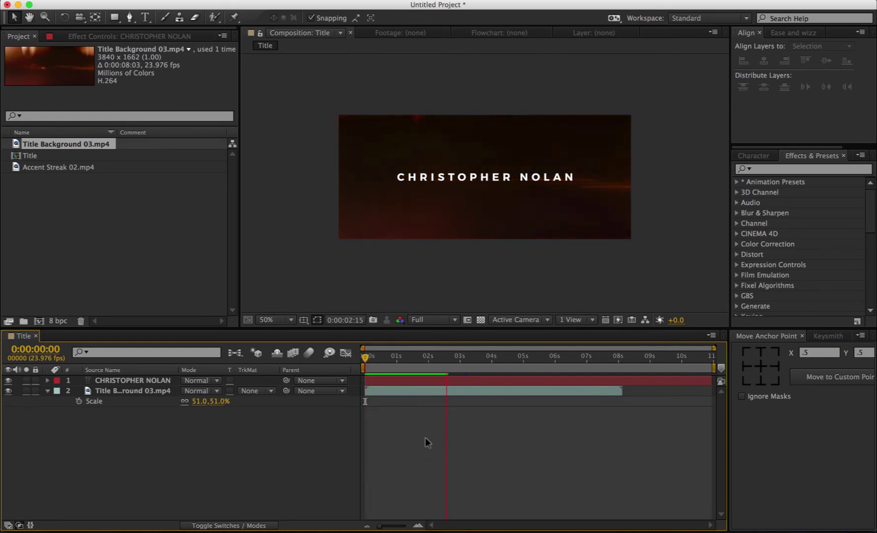
key(space)
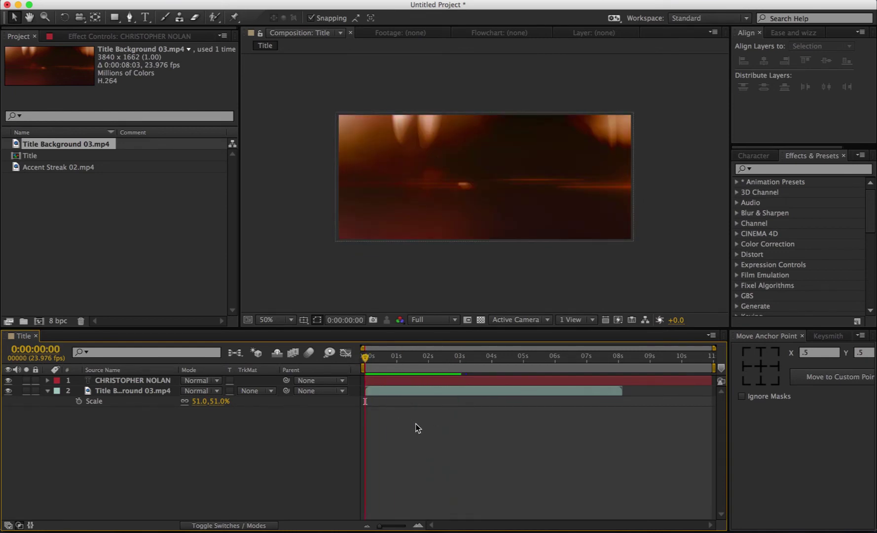
Step: Play the title composition, and switch to Premiere Pro to preview the cut between the two clips in the Transition sequence
key(space)
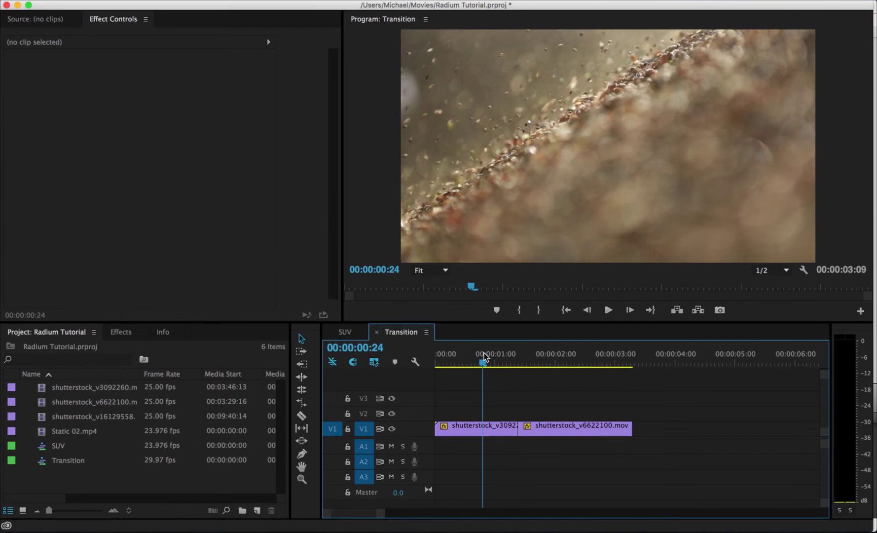
click(486, 359)
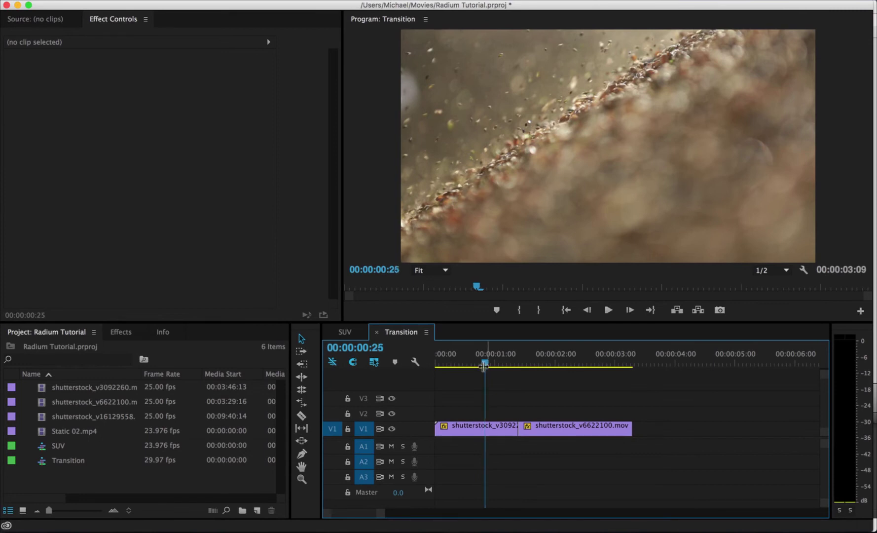
key(space)
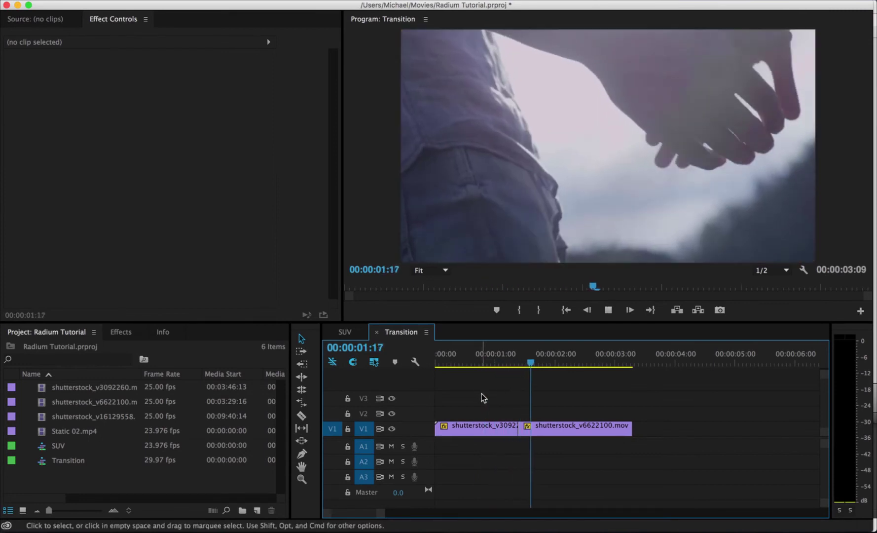
click(502, 360)
Step: Import Transition 18.mp4 from the RS3000-Radium-Transitions folder, place it on V2 over the cut, and set its scale to 68
key(super+Tab)
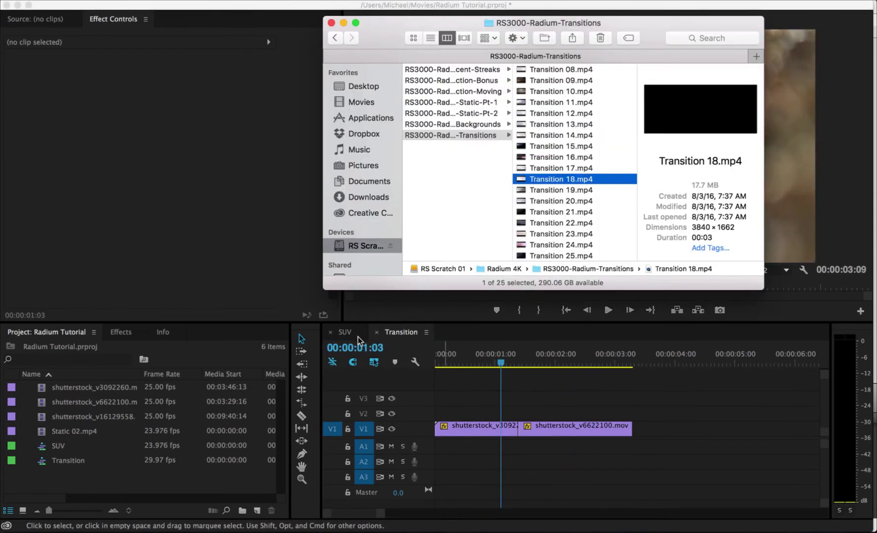
drag(568, 179, 99, 456)
click(93, 473)
drag(356, 447, 481, 414)
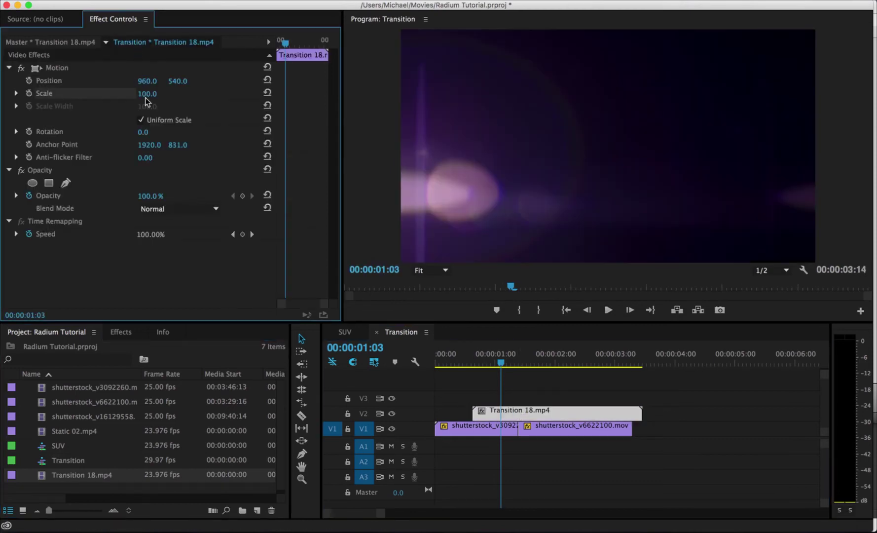
mouse_move(145, 94)
mouse_down()
mouse_move(120, 93)
mouse_move(131, 93)
mouse_up()
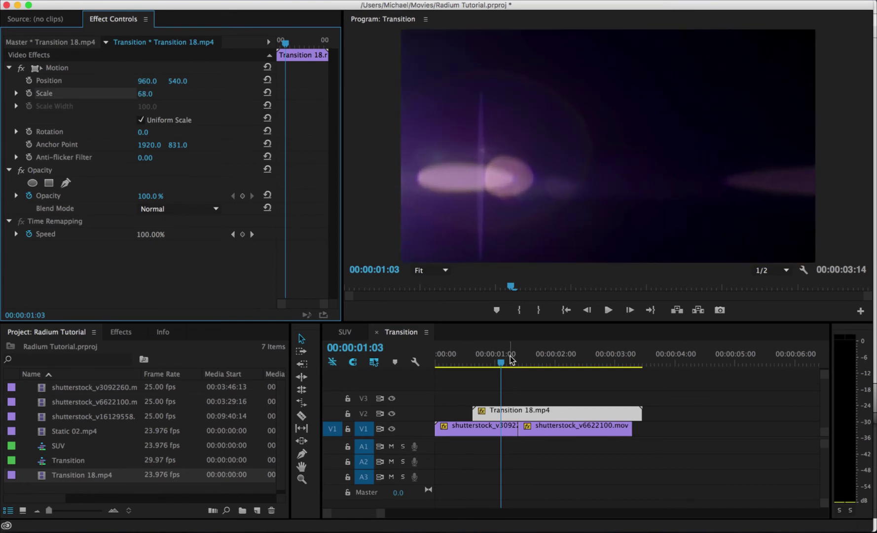
Step: Move Transition 18.mp4 away from the cut to inspect the edit point at 00:00:01:12, and return it over the cut
drag(531, 416, 551, 395)
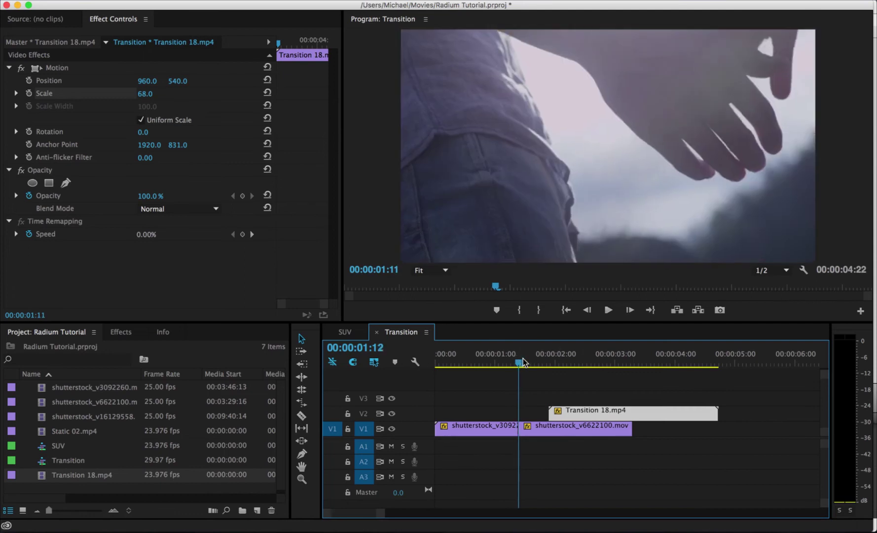
mouse_move(513, 360)
mouse_down()
mouse_move(503, 365)
mouse_move(519, 366)
mouse_up()
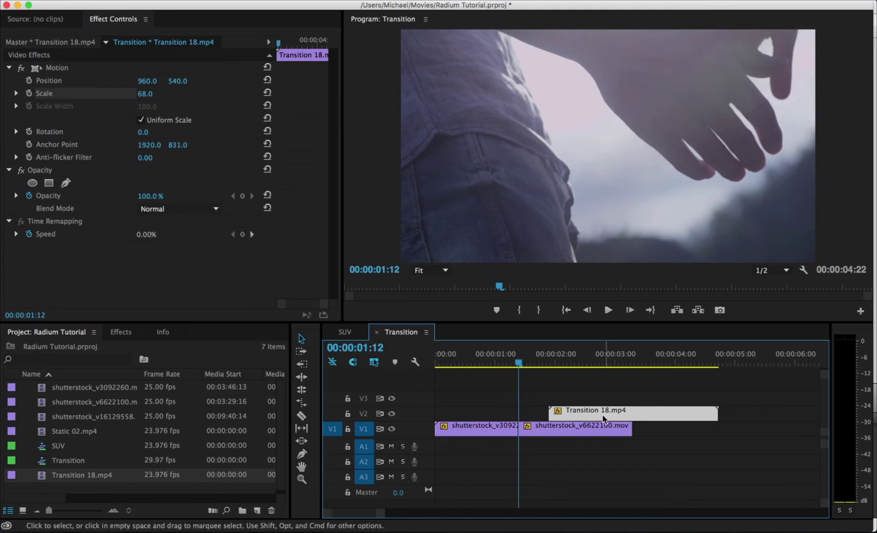
drag(604, 419, 529, 419)
Step: Split Transition 18.mp4 at its brightest frame, 00:00:01:21, and shift both halves so the split aligns with the cut on V1
drag(477, 363, 540, 363)
key(c)
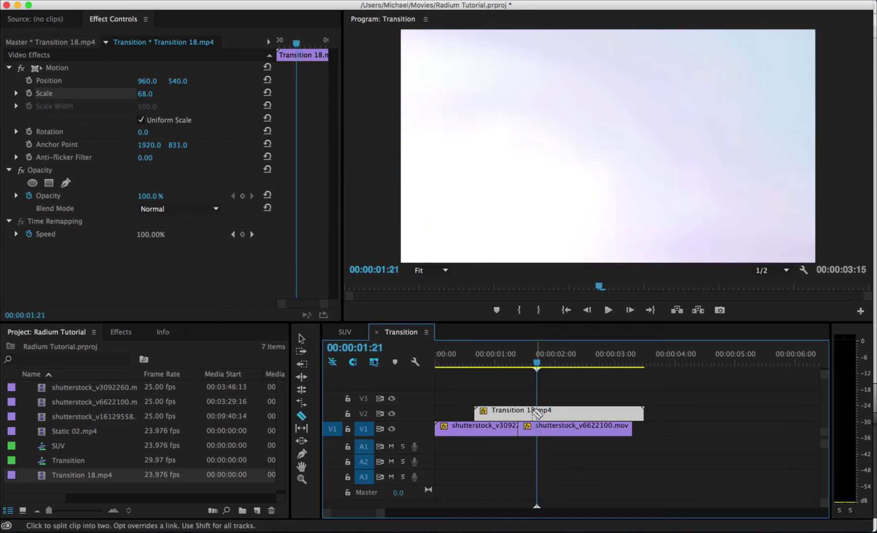
click(537, 411)
key(v)
drag(570, 400, 513, 417)
drag(581, 414, 560, 409)
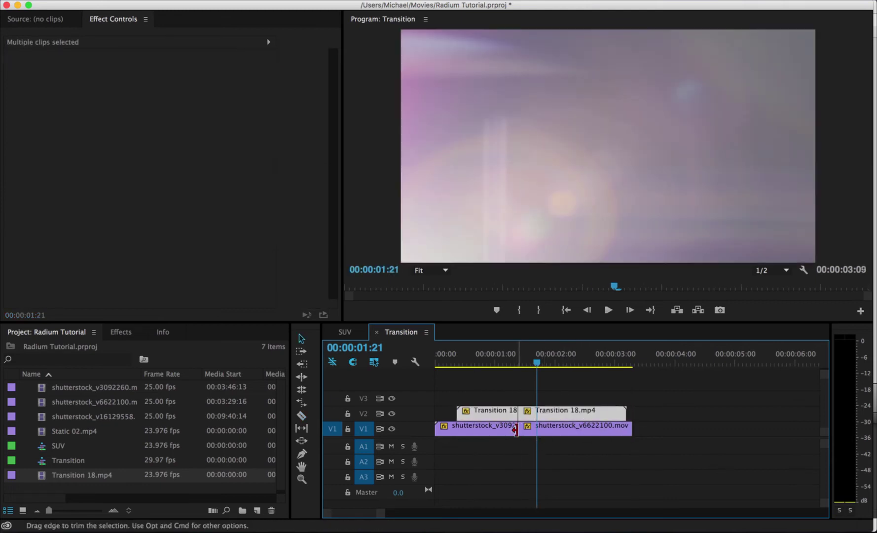
drag(508, 365, 519, 359)
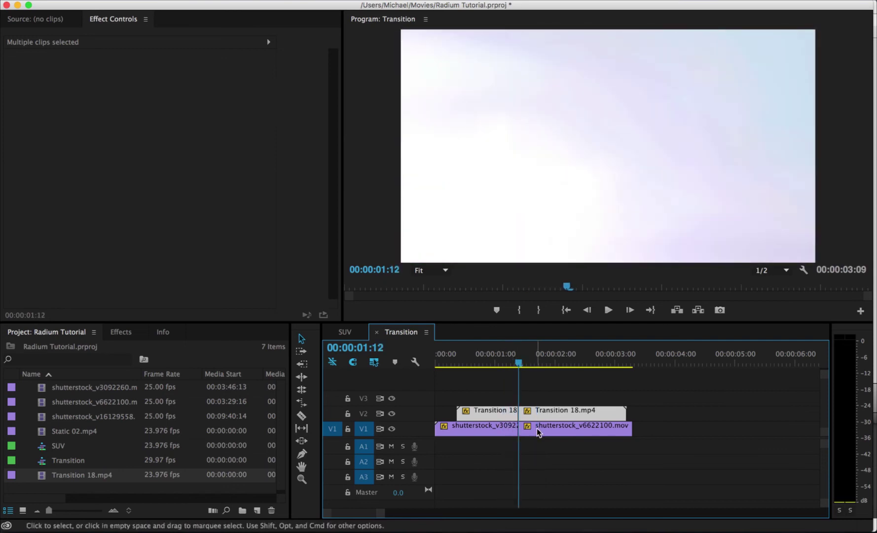
click(544, 457)
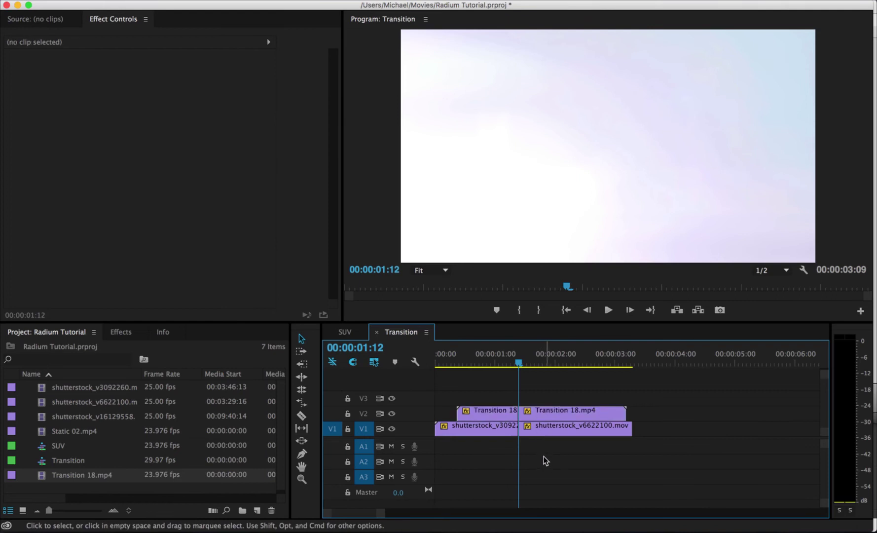
Step: Set the blend mode of both Transition 18.mp4 halves to Screen
click(553, 418)
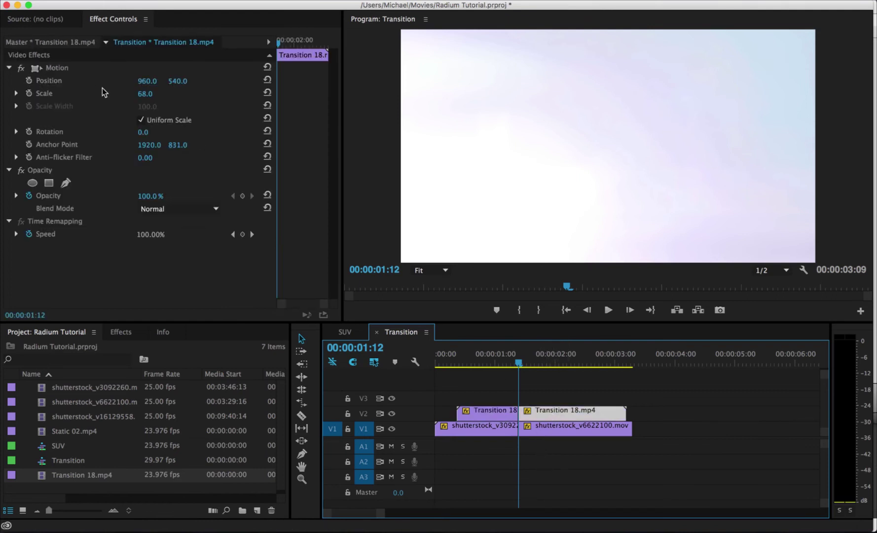
click(173, 213)
click(178, 286)
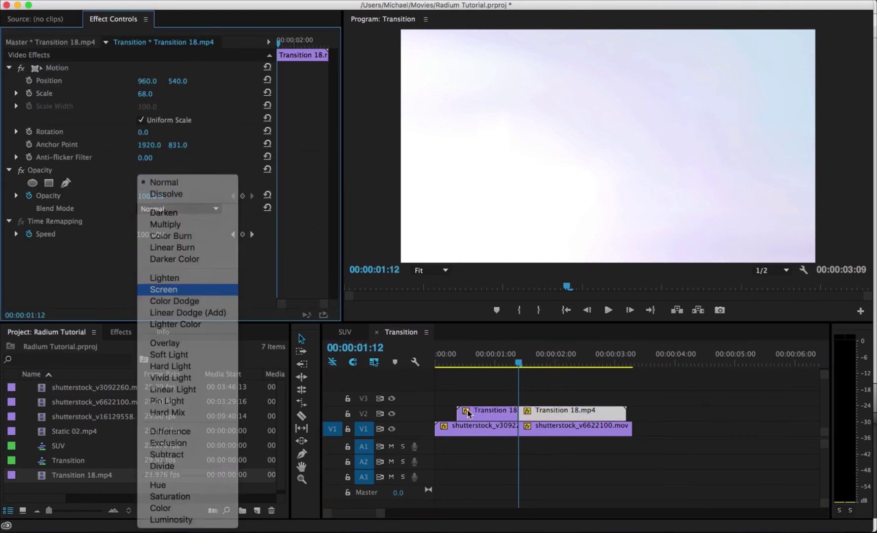
key(super+z)
click(178, 208)
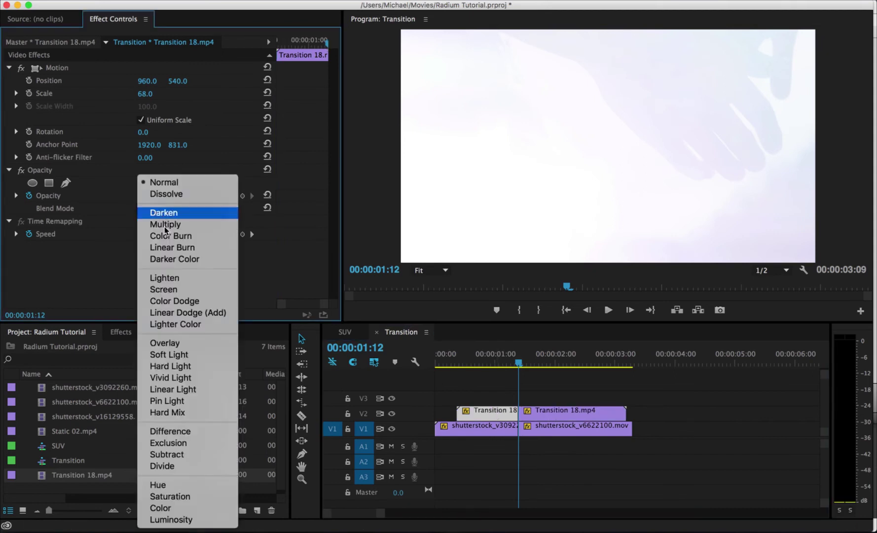
click(187, 289)
click(479, 380)
Step: Play back the Transition sequence and check the frame at the cut to review the light flare transition
click(444, 359)
key(space)
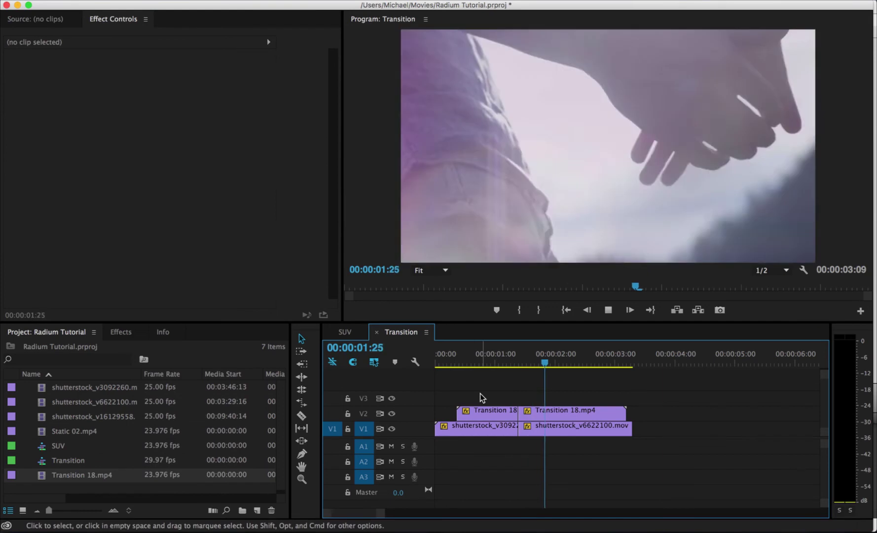
drag(508, 354, 523, 357)
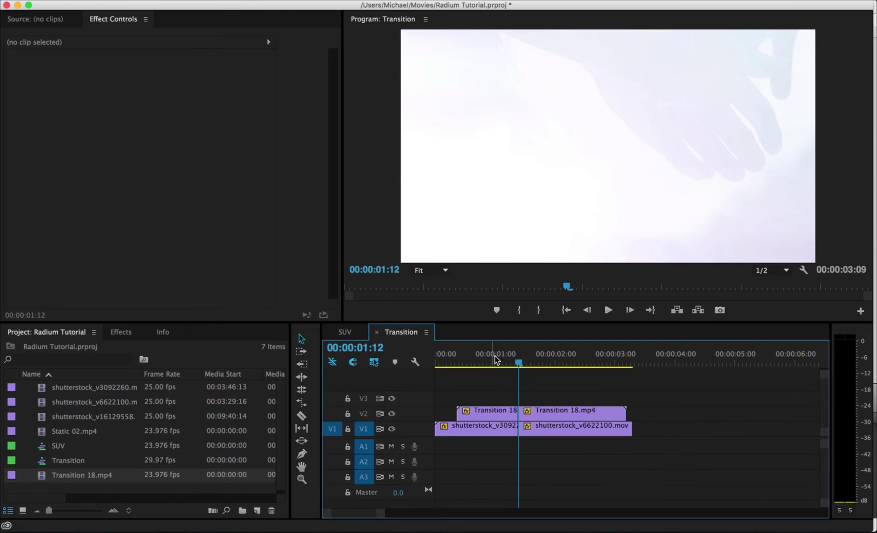
key(Home)
key(space)
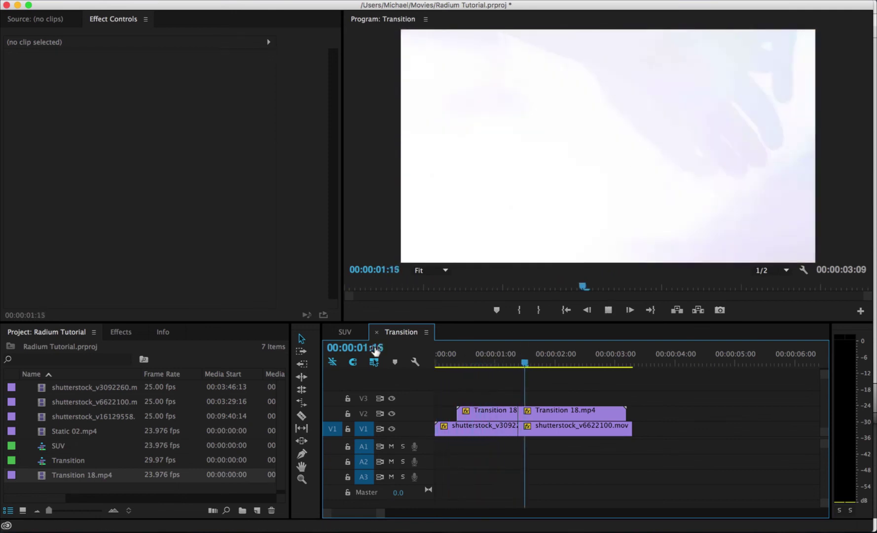
click(458, 357)
key(space)
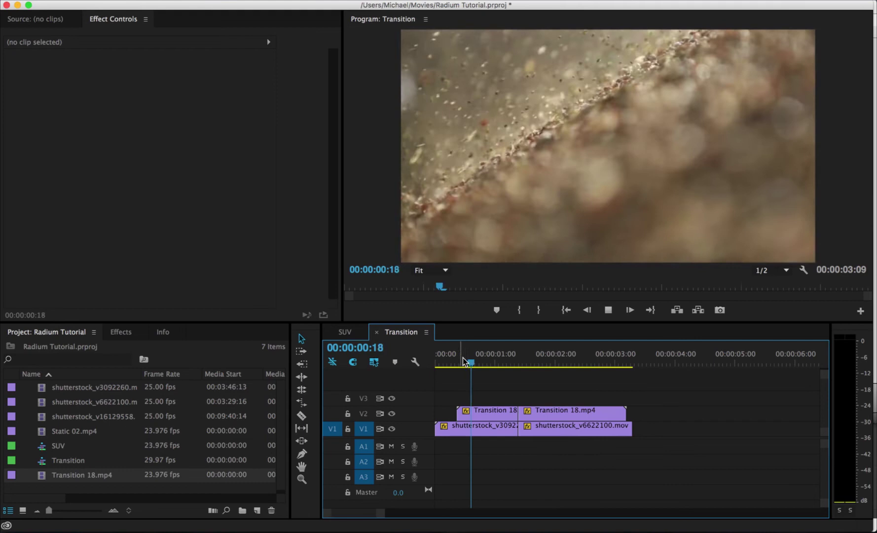
key(space)
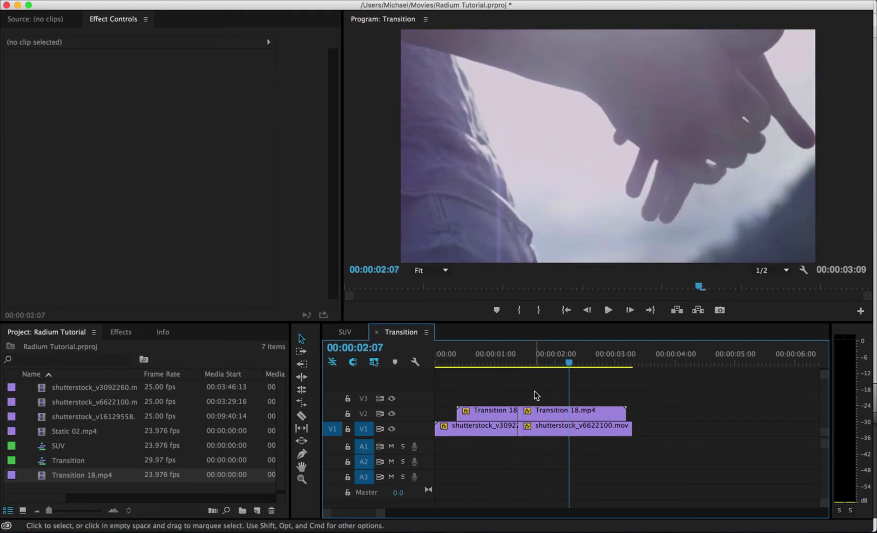